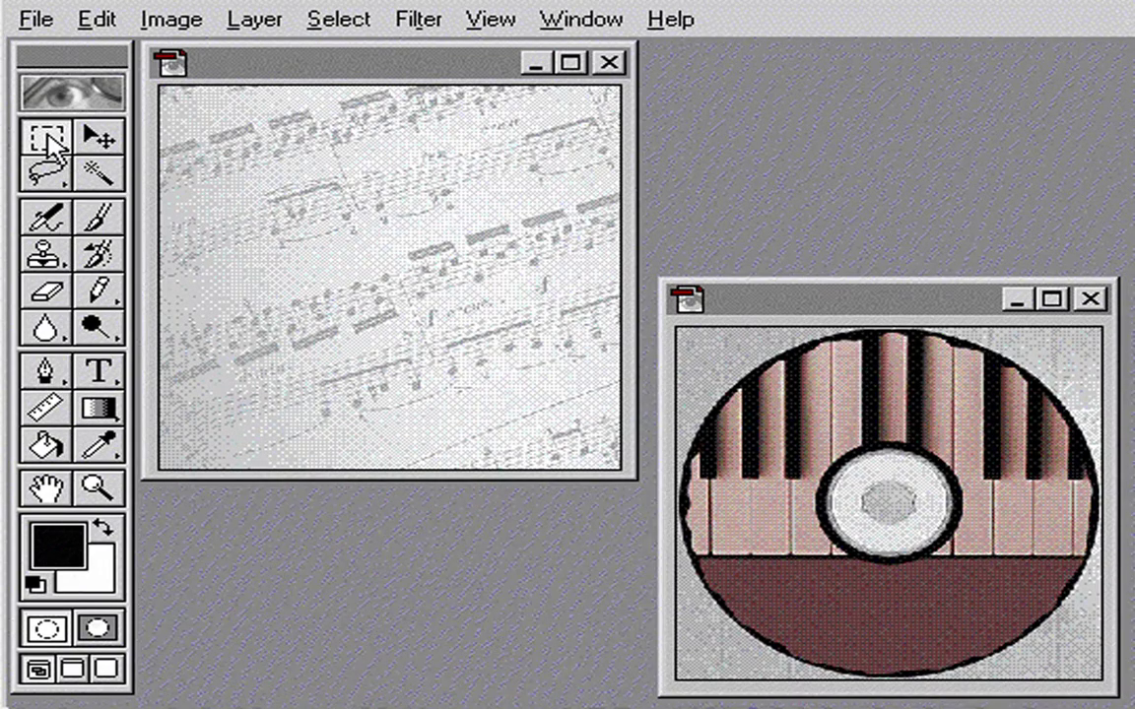
# Select the round piano disc with an elliptical marquee and copy it into the sheet music image
pyautogui.moveTo(50, 143); pyautogui.dragTo(127, 162)
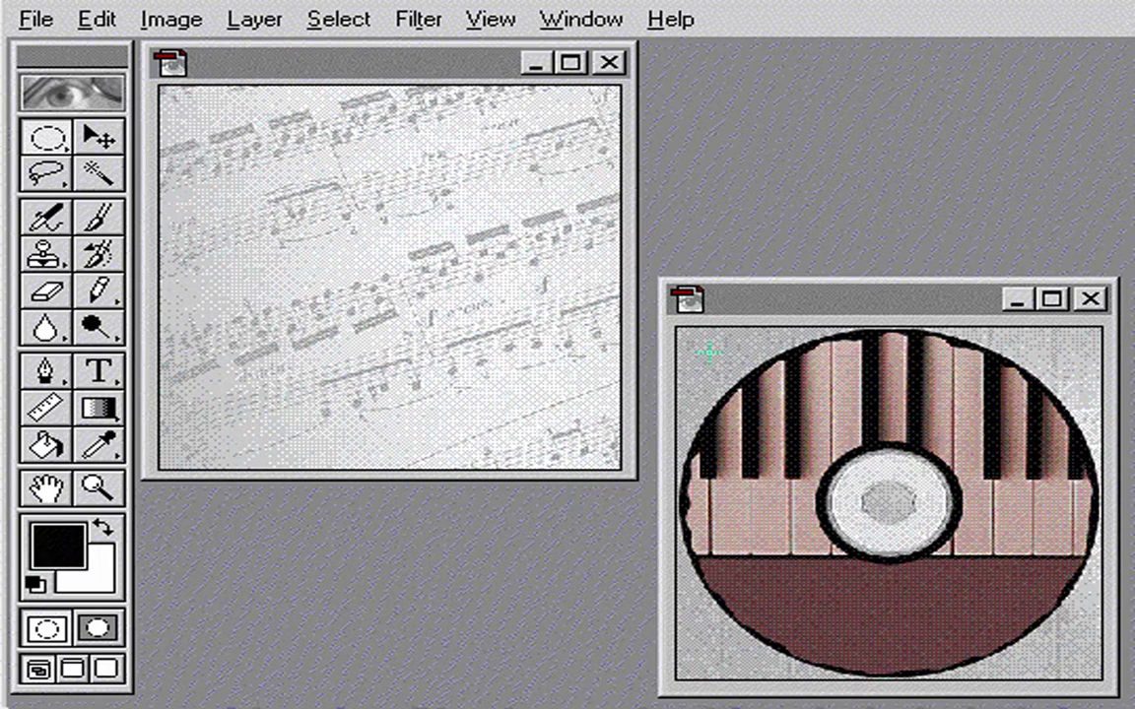
pyautogui.moveTo(705, 350); pyautogui.dragTo(995, 611)
pyautogui.press('v')
pyautogui.moveTo(810, 490); pyautogui.dragTo(432, 325)
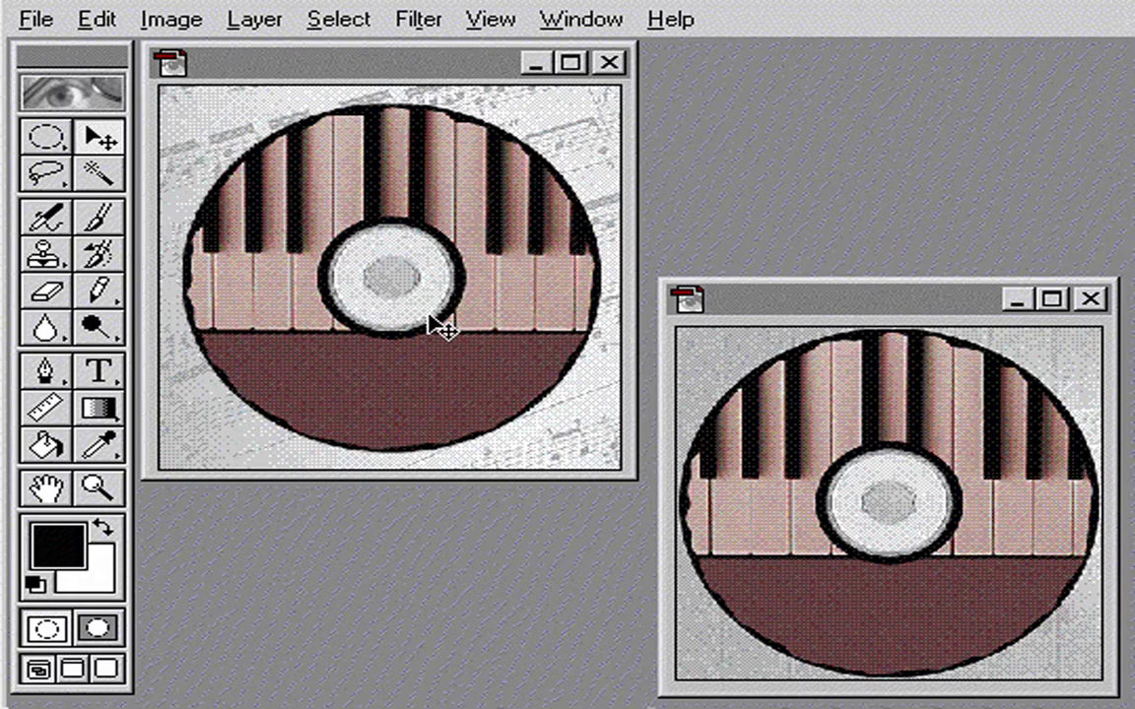
# Shrink and tilt the pasted disc with Free Transform and apply it
pyautogui.click(97, 19)
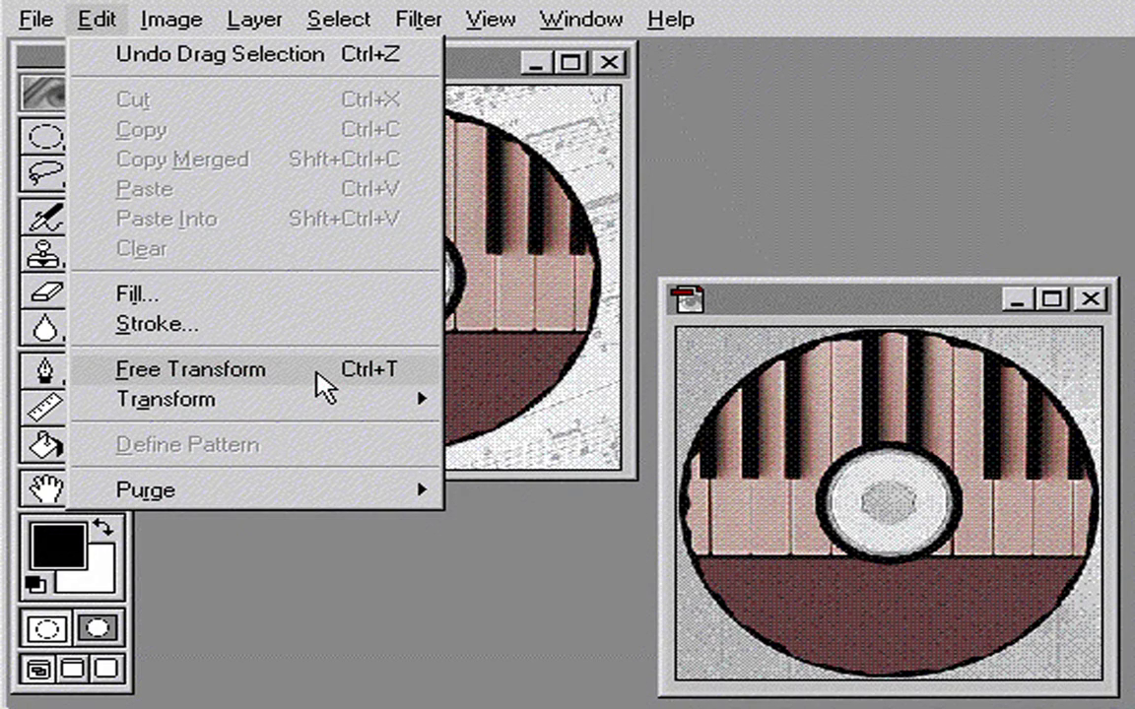
pyautogui.click(317, 375)
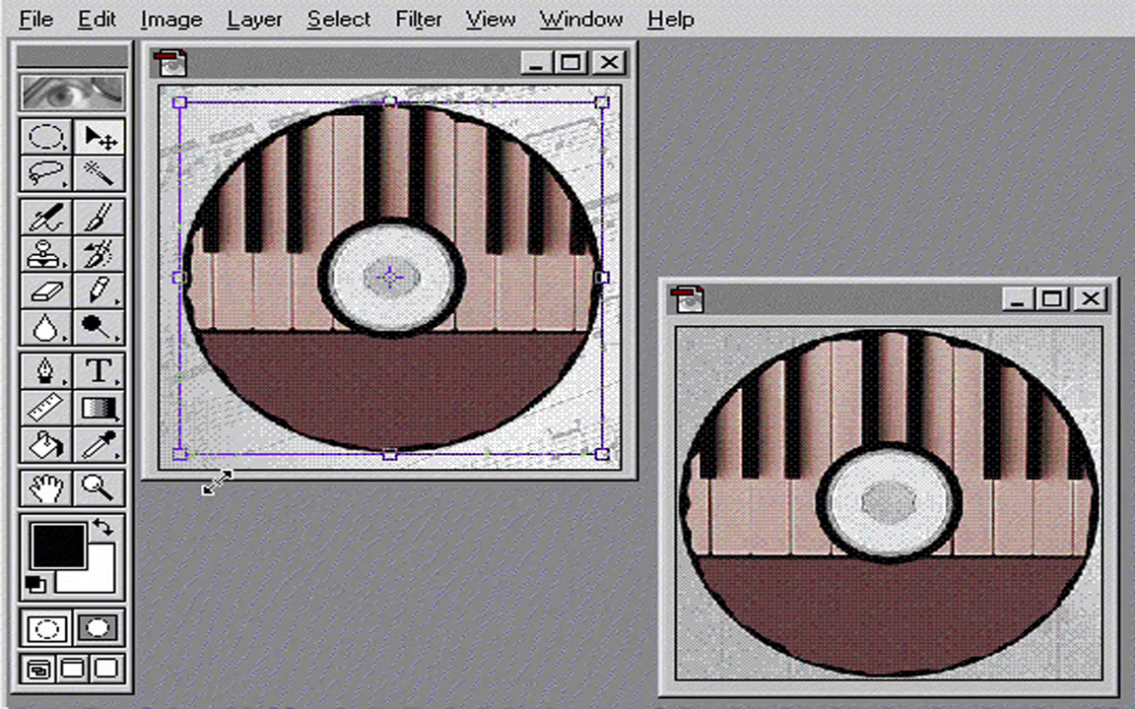
pyautogui.moveTo(216, 481); pyautogui.dragTo(198, 393)
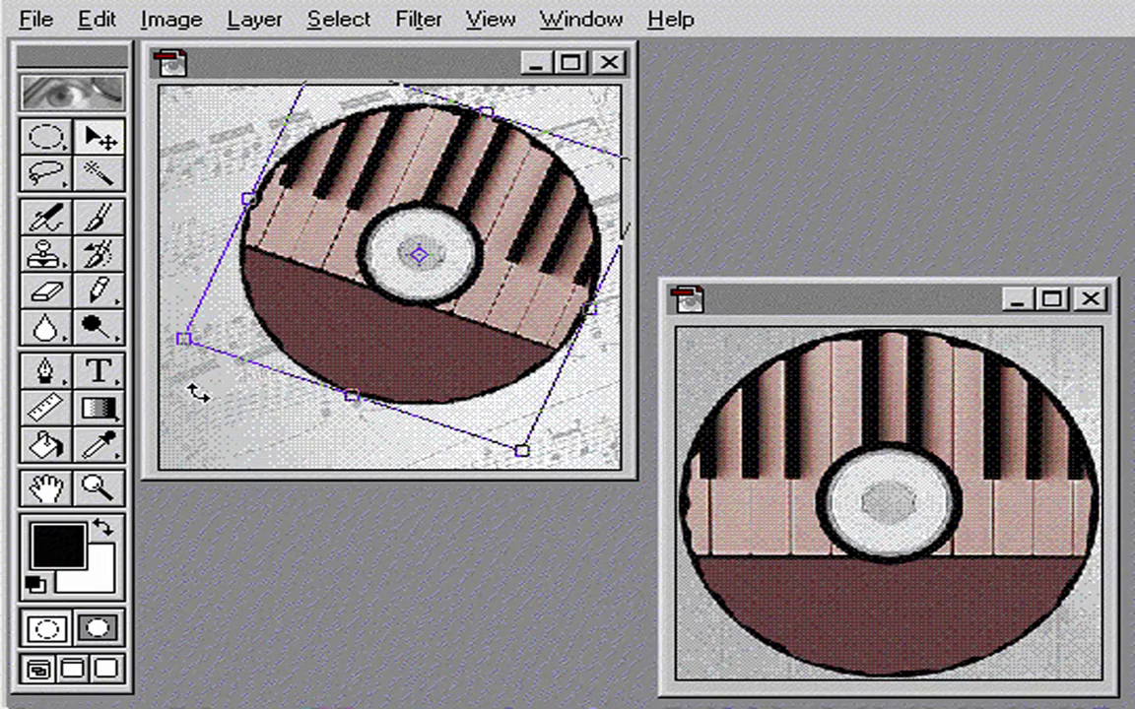
pyautogui.press('Return')
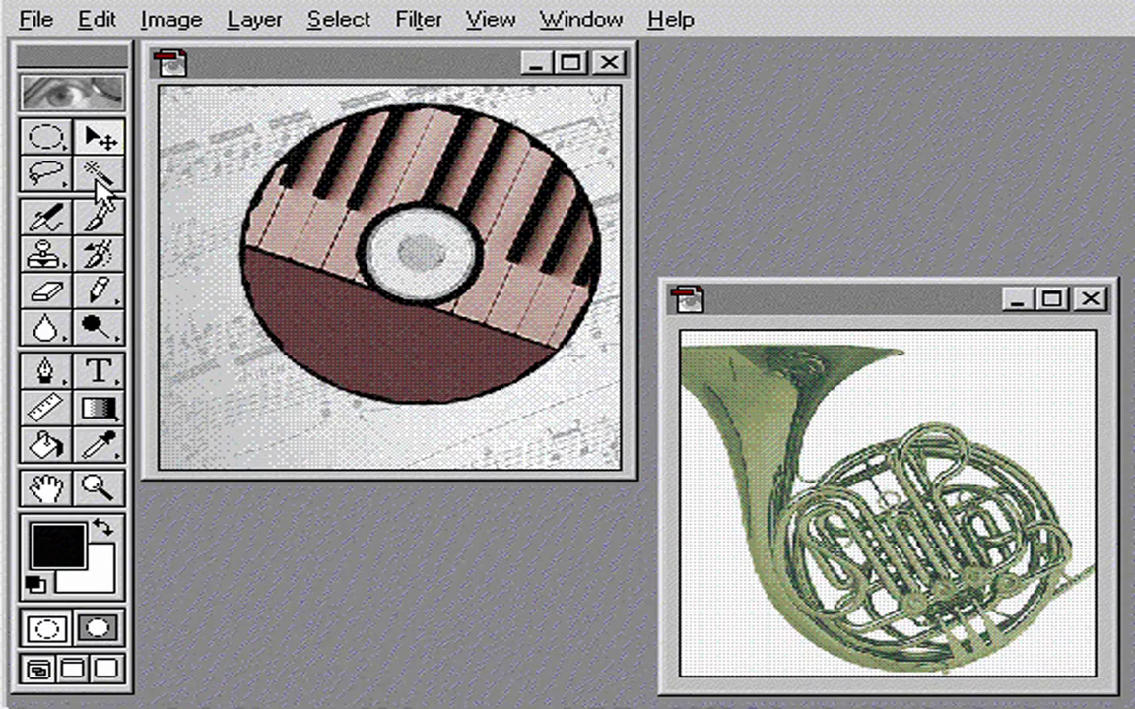
# Select the French horn by magic-wanding its white background, adding similar areas, and inverting
pyautogui.click(98, 176)
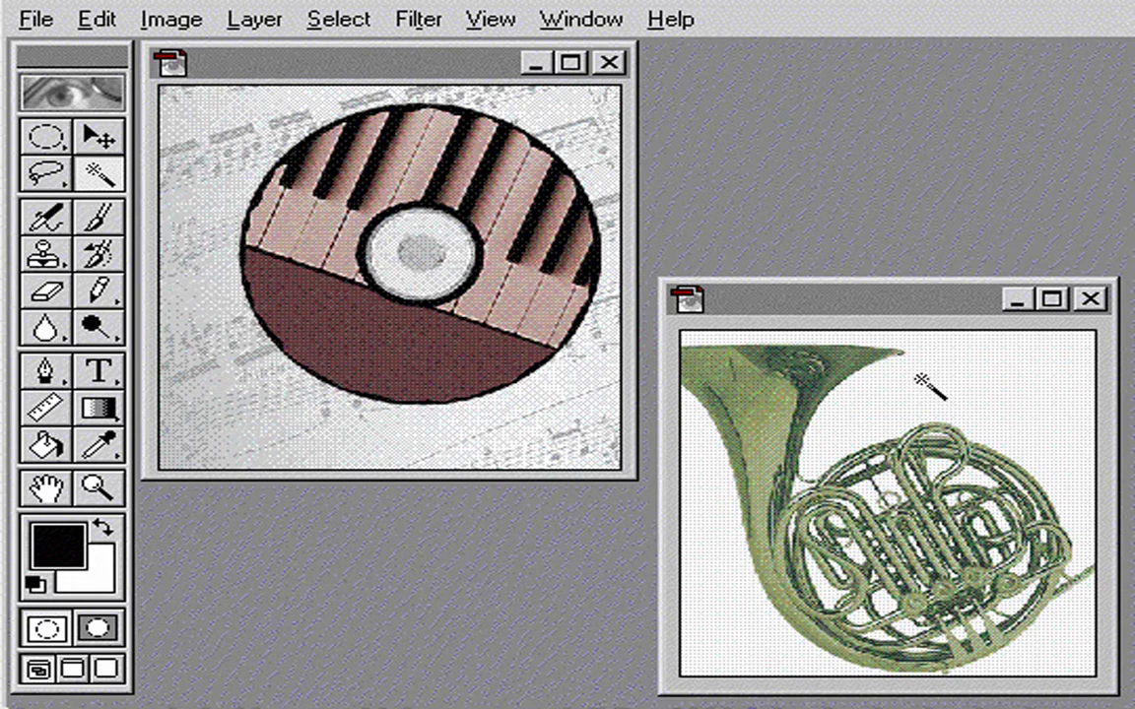
pyautogui.click(971, 404)
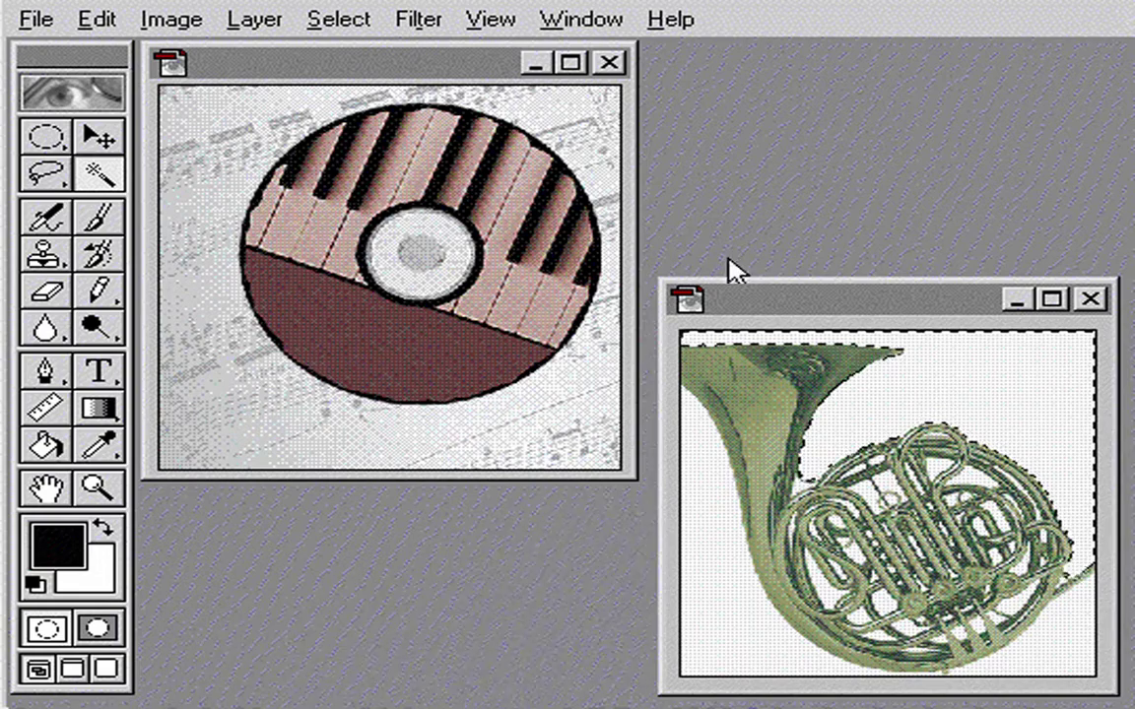
pyautogui.click(338, 19)
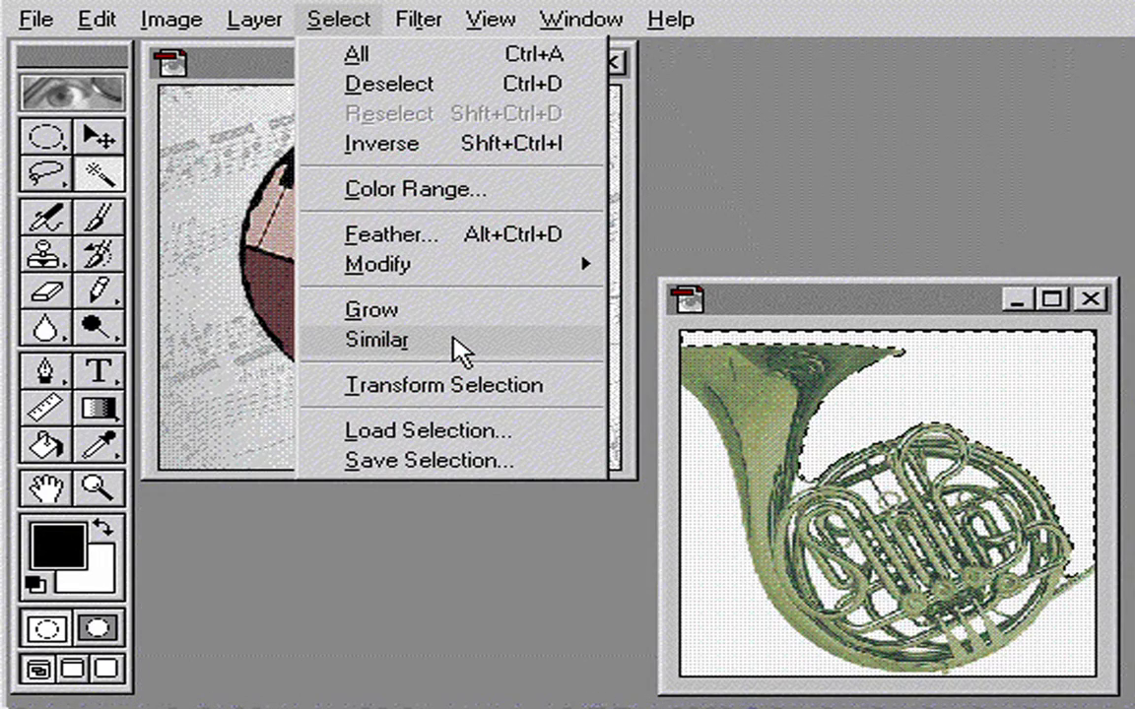
pyautogui.click(461, 351)
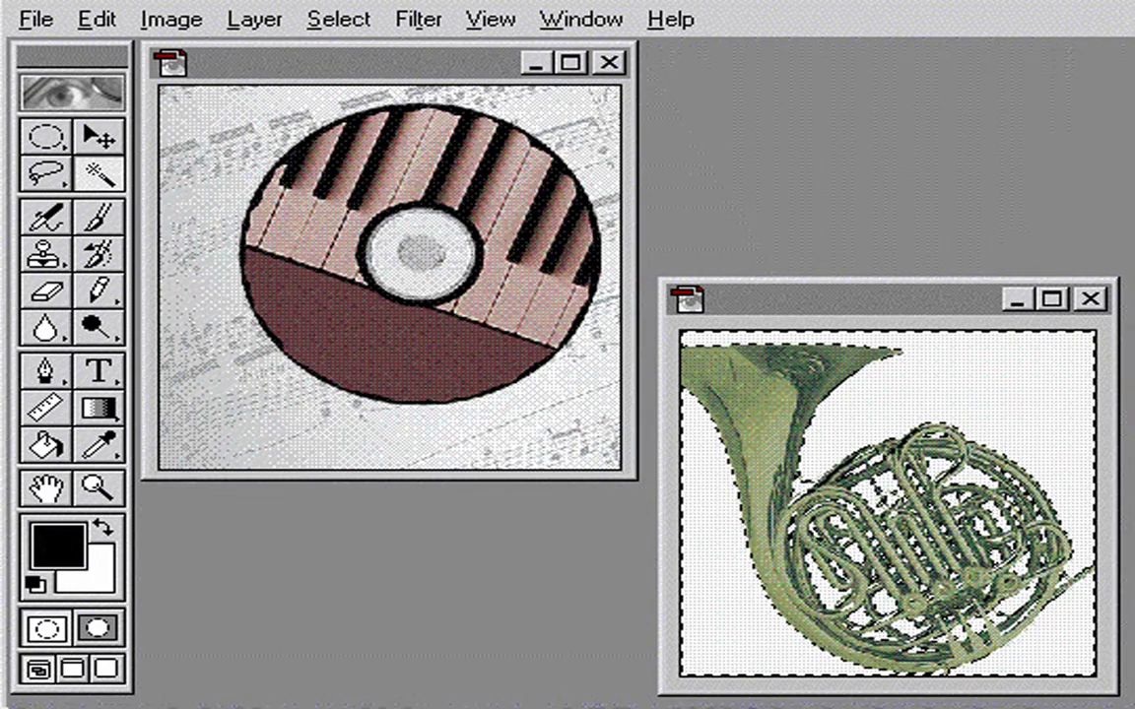
pyautogui.click(338, 19)
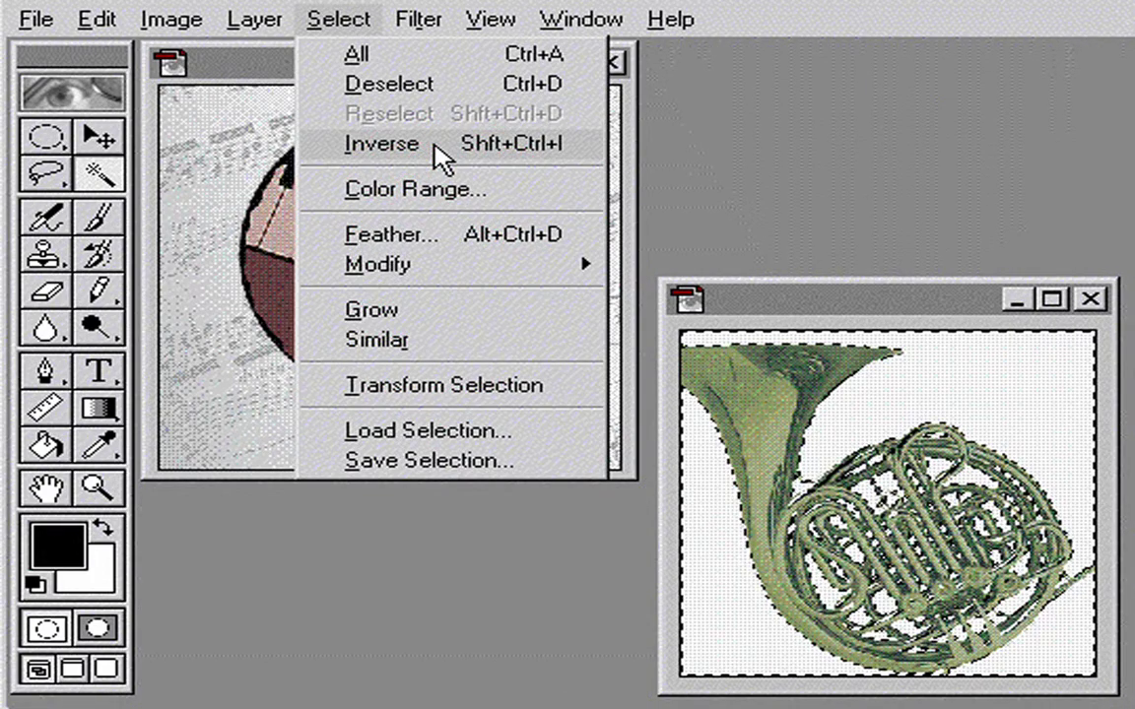
pyautogui.click(443, 149)
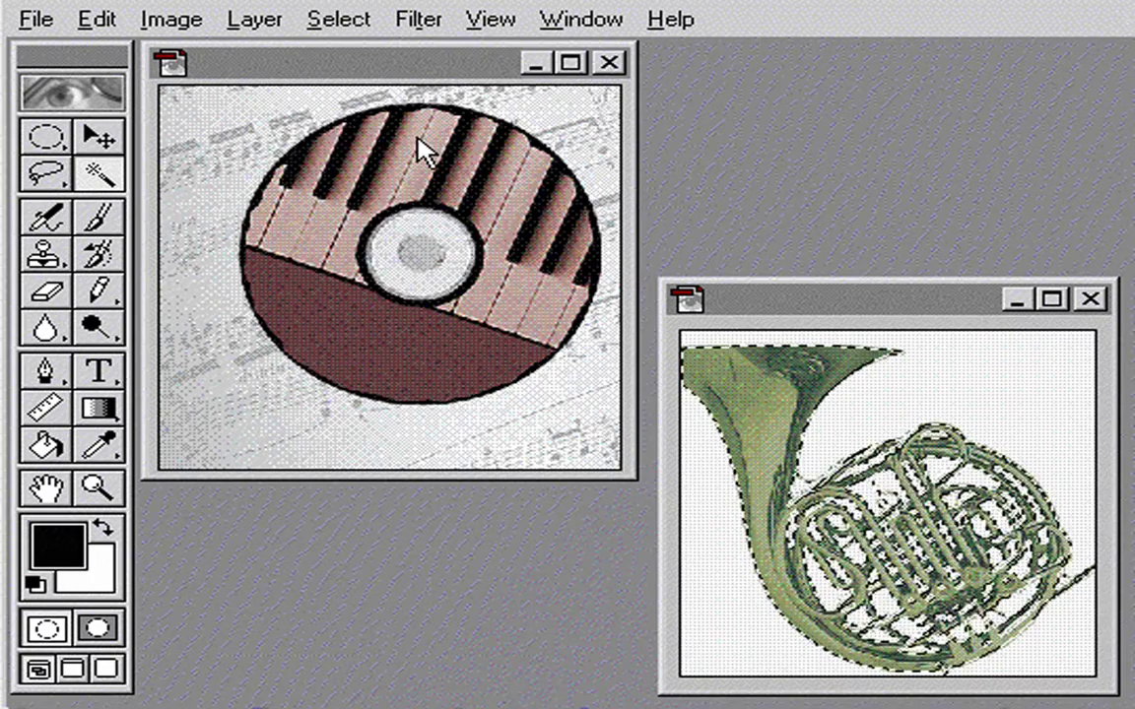
# Copy the horn into the CD cover and move it to the lower left
pyautogui.click(103, 136)
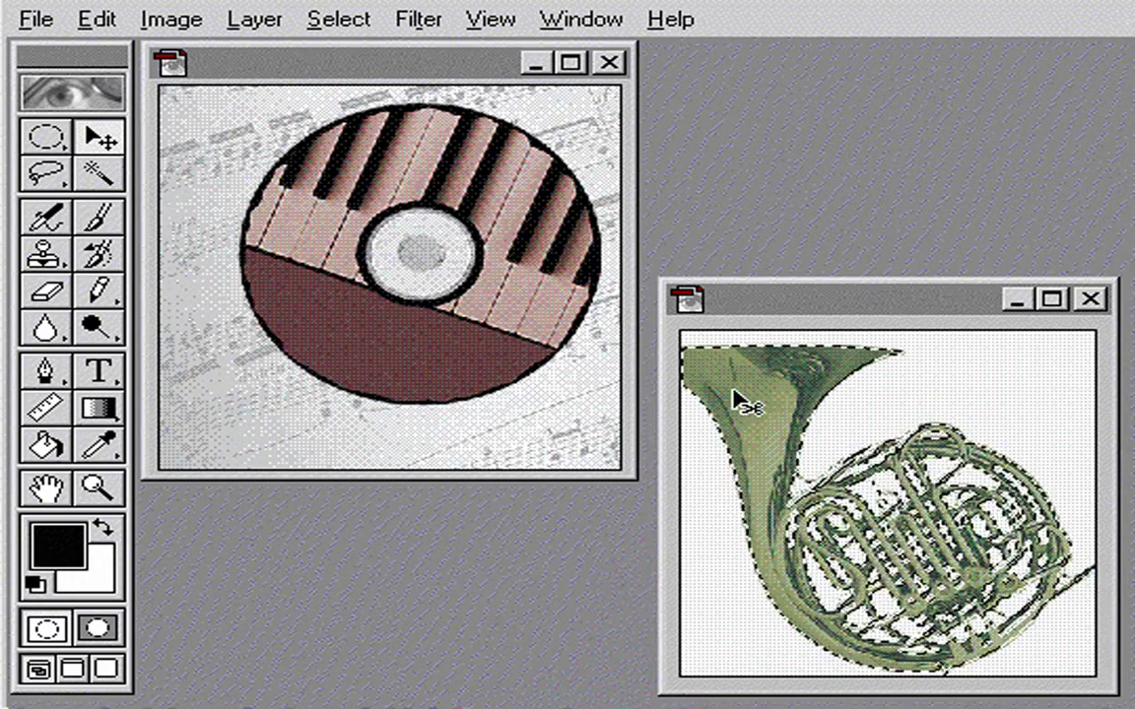
pyautogui.moveTo(753, 400); pyautogui.dragTo(354, 337)
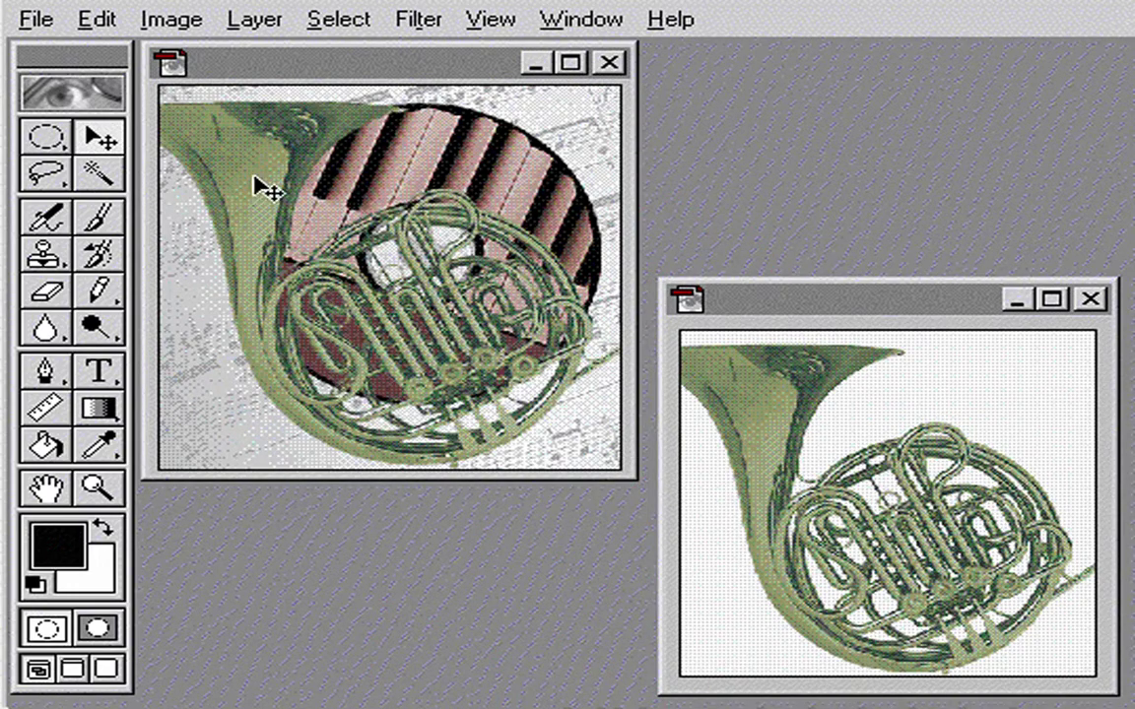
pyautogui.moveTo(266, 153); pyautogui.dragTo(266, 254)
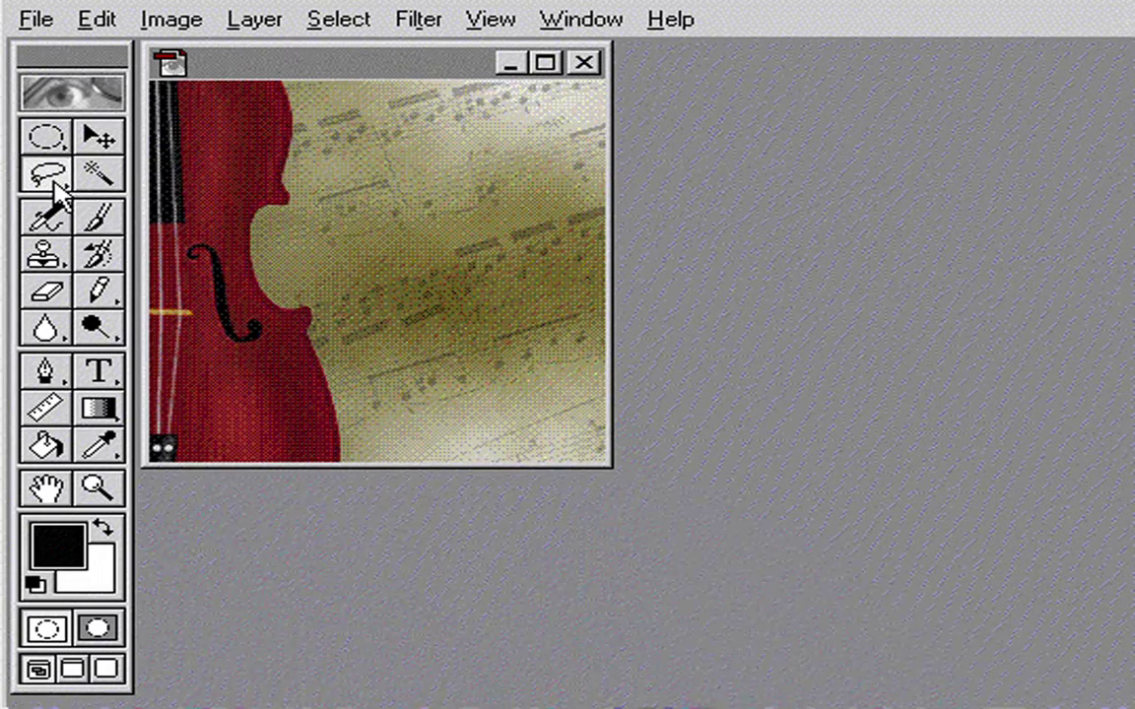
# Trace and close a Magnetic Lasso selection around the red violin body
pyautogui.click(49, 177)
pyautogui.moveTo(54, 182)
pyautogui.mouseDown()
pyautogui.moveTo(177, 190)
pyautogui.moveTo(211, 205)
pyautogui.mouseUp()
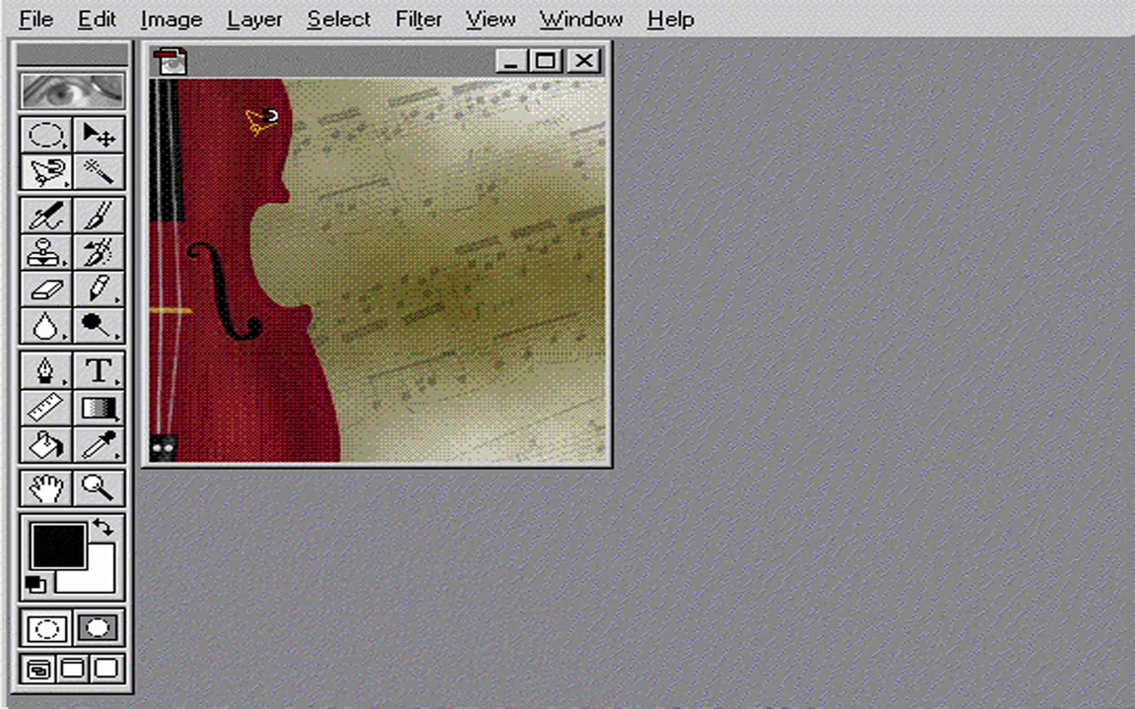
pyautogui.moveTo(281, 68)
pyautogui.mouseDown()
pyautogui.moveTo(293, 125)
pyautogui.moveTo(266, 192)
pyautogui.moveTo(274, 287)
pyautogui.moveTo(313, 311)
pyautogui.moveTo(340, 384)
pyautogui.moveTo(345, 445)
pyautogui.moveTo(217, 445)
pyautogui.moveTo(156, 330)
pyautogui.moveTo(154, 163)
pyautogui.moveTo(149, 173)
pyautogui.moveTo(195, 77)
pyautogui.moveTo(288, 81)
pyautogui.mouseUp()
pyautogui.click(288, 81)
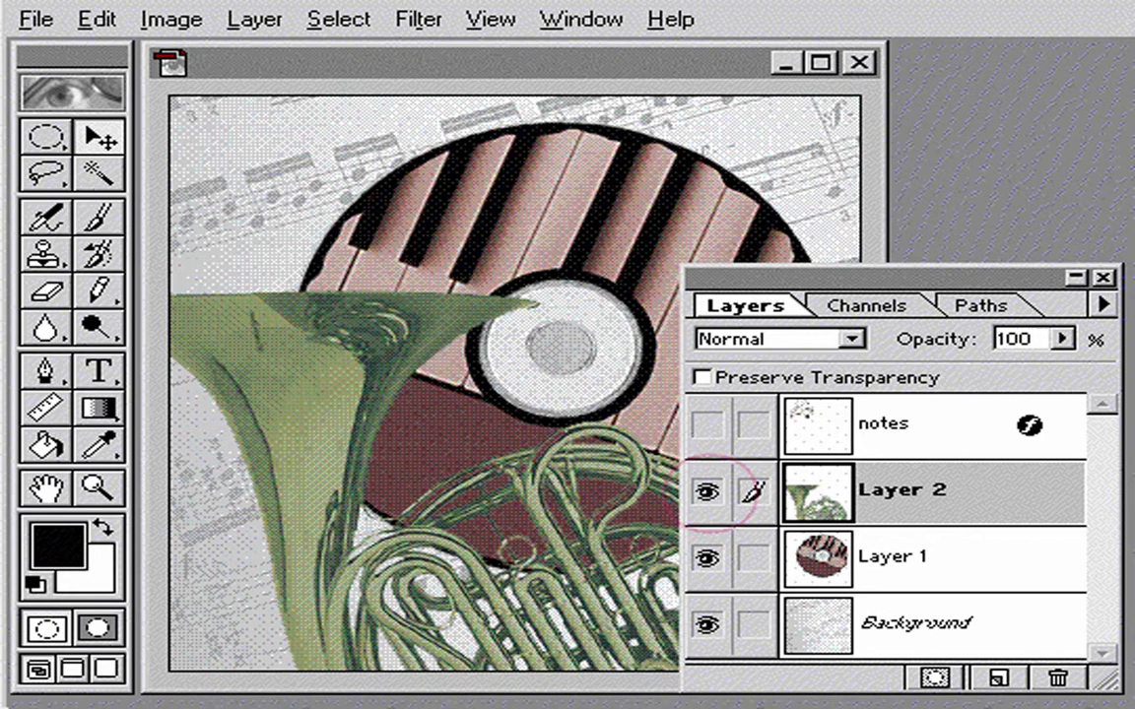
# Toggle the horn layer's visibility off and on, then show the music notes layer
pyautogui.click(706, 489)
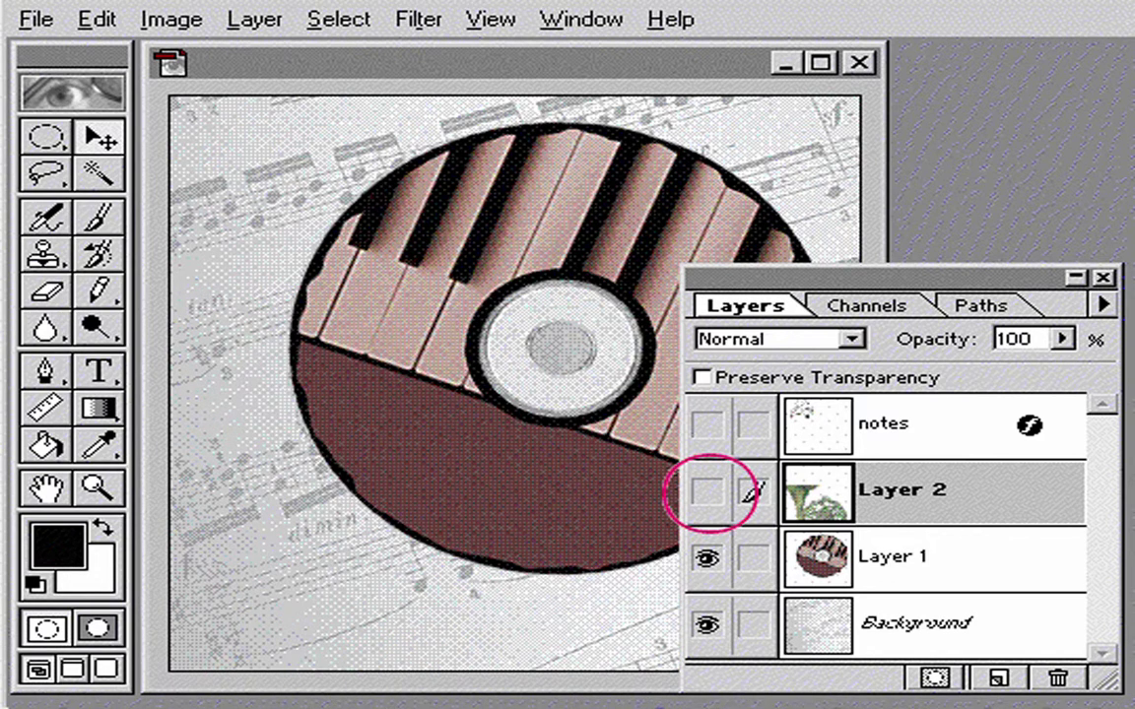
pyautogui.click(706, 489)
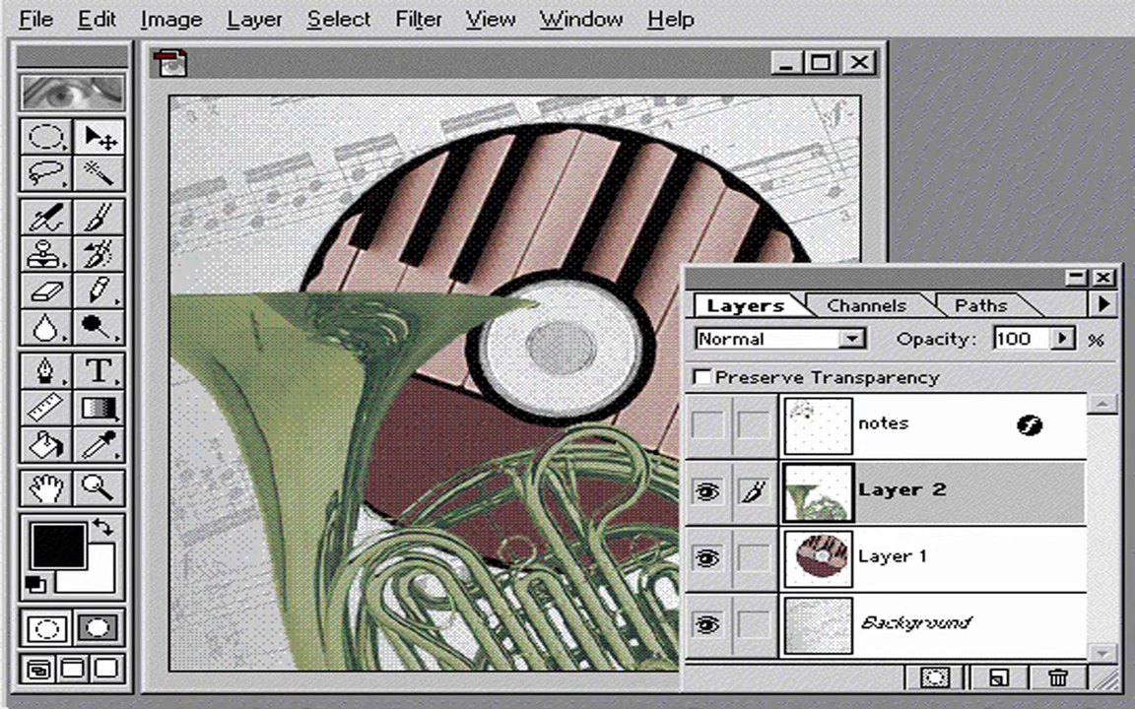
pyautogui.click(706, 424)
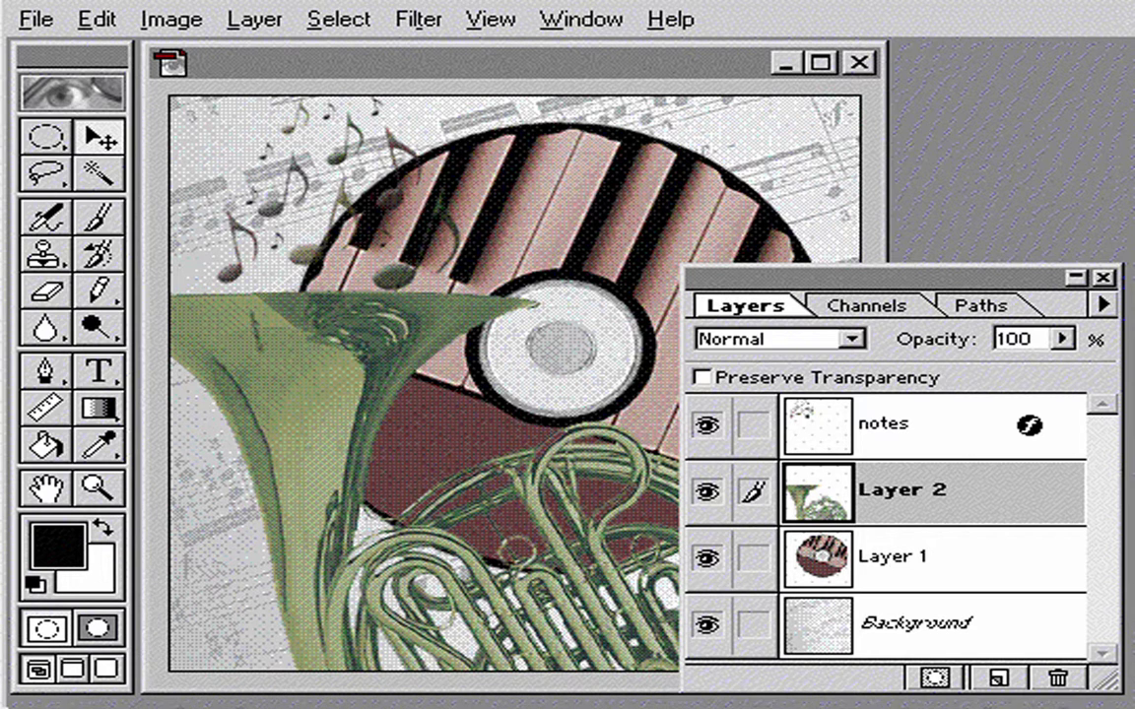
# Move the horn layer beneath the disc layer and shift the disc toward the upper right
pyautogui.moveTo(997, 490); pyautogui.dragTo(997, 567)
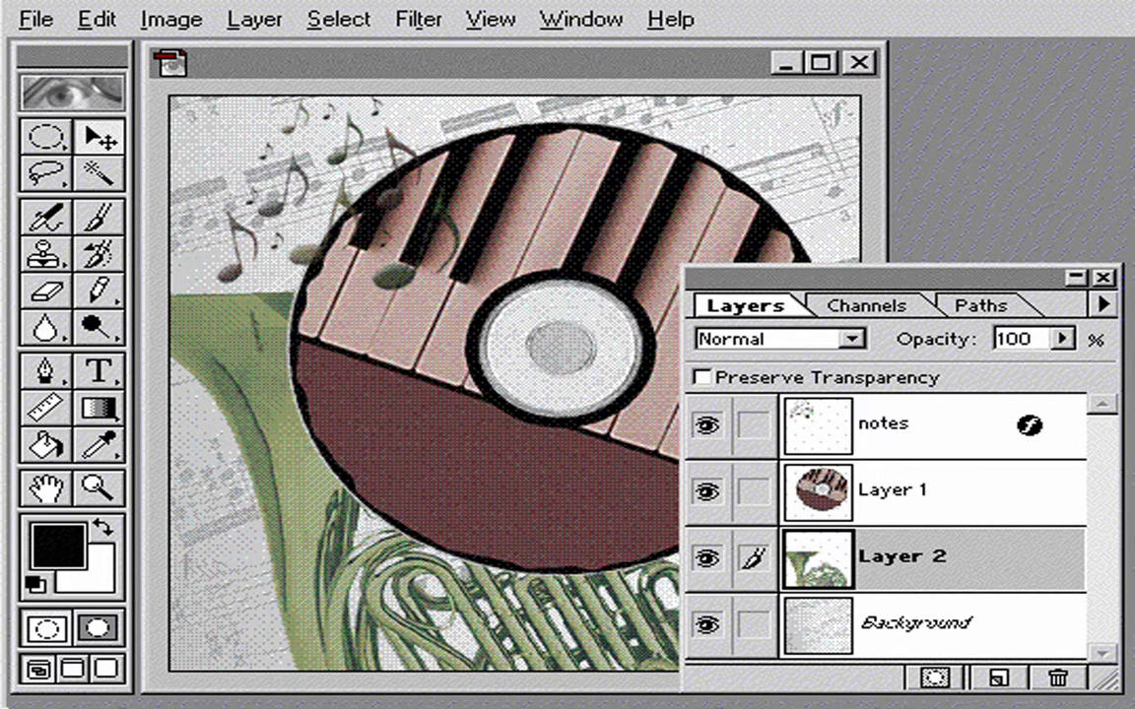
pyautogui.click(897, 490)
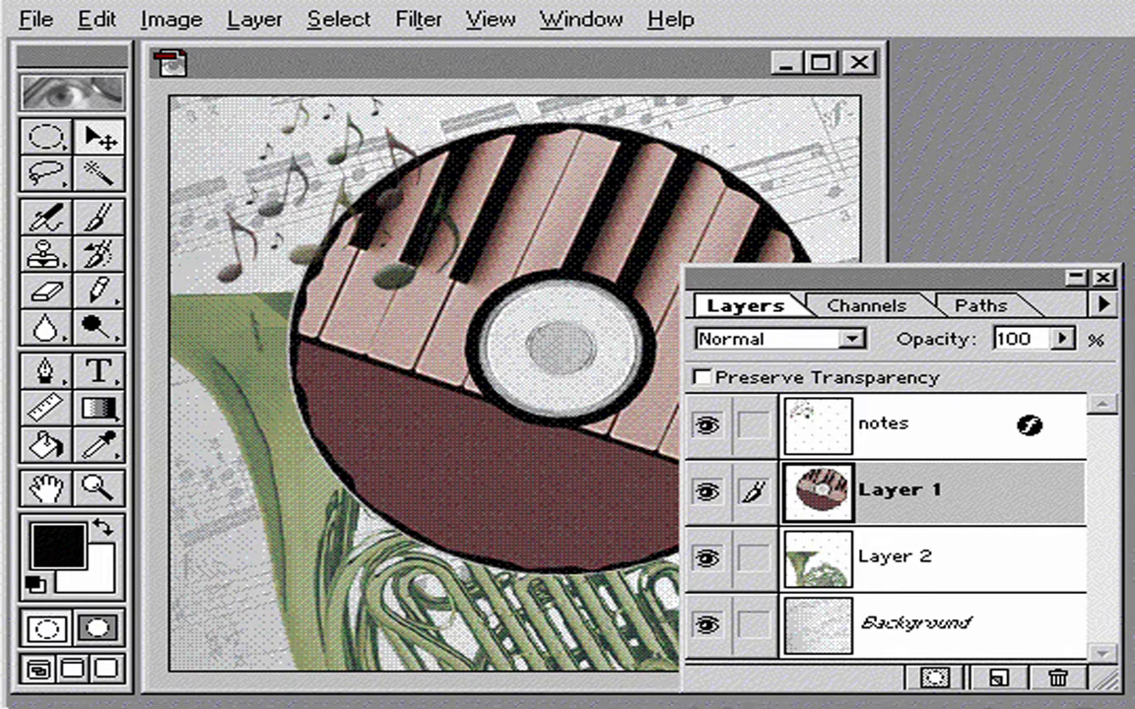
pyautogui.moveTo(536, 481); pyautogui.dragTo(700, 365)
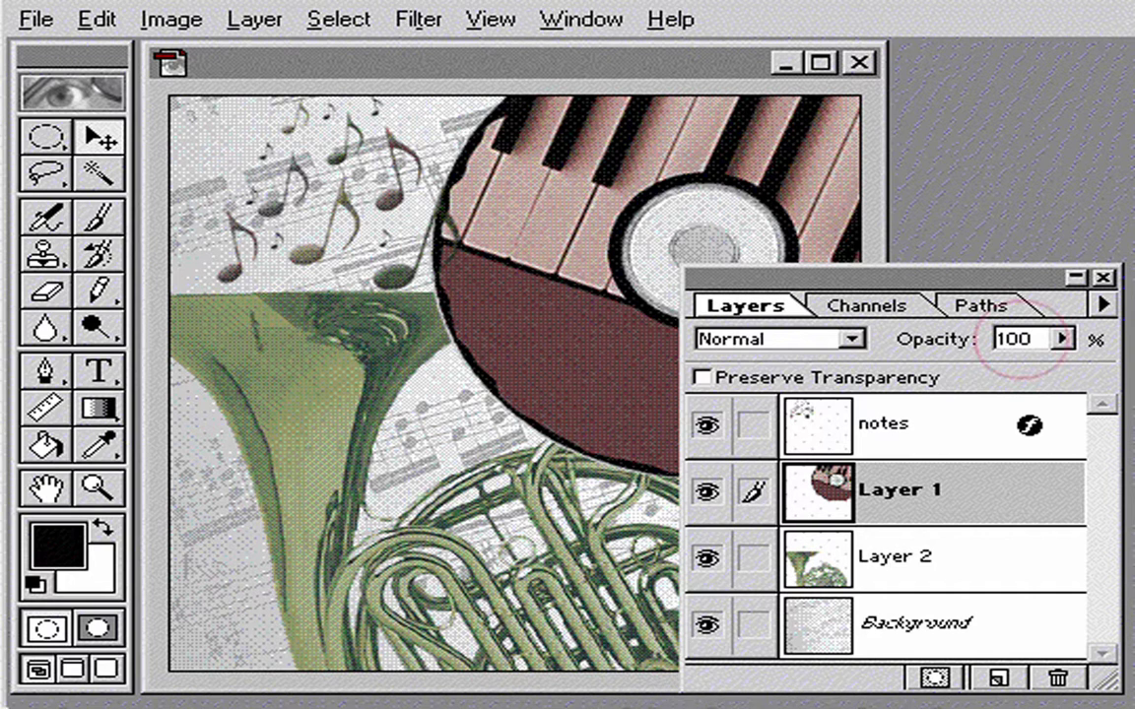
# Set the disc layer to 40% opacity and, after trying several blend modes, Multiply
pyautogui.doubleClick(1015, 338)
pyautogui.write('40')
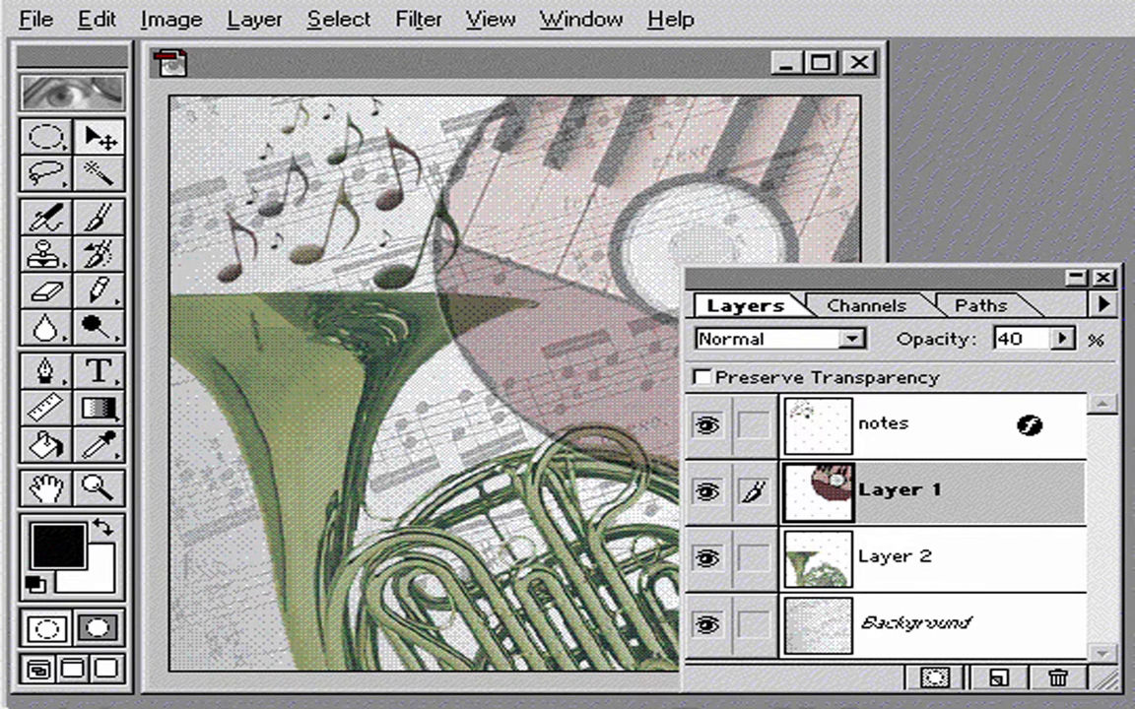
pyautogui.hotkey('shift', 'alt', 'b')
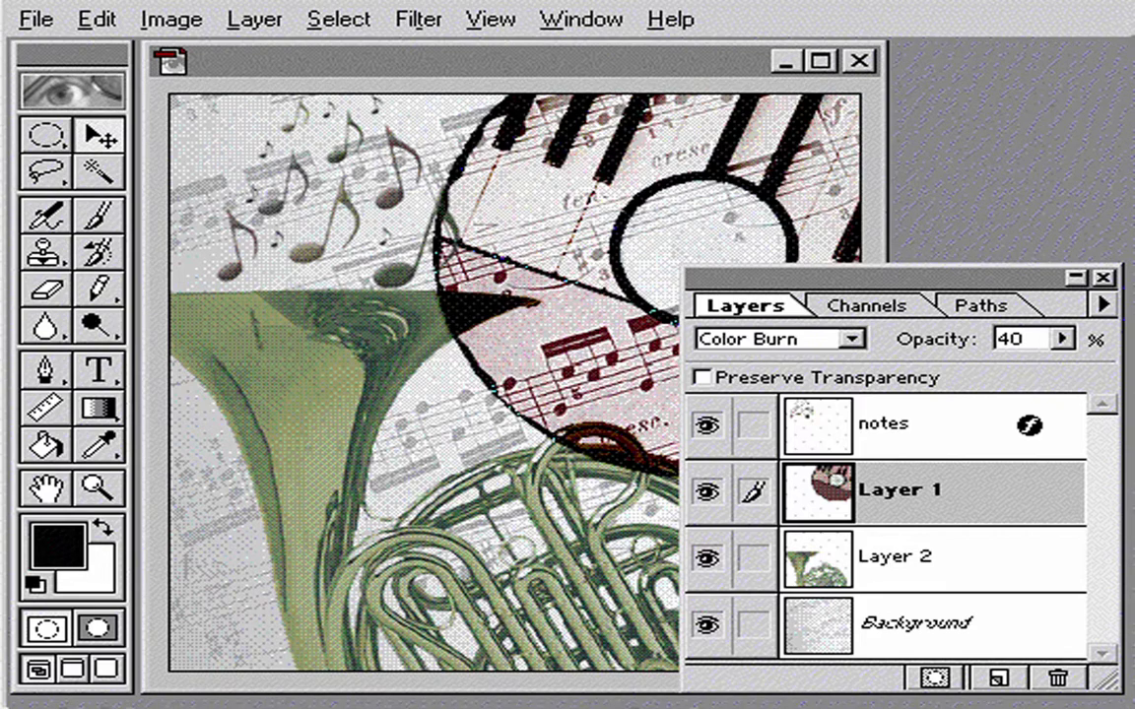
pyautogui.hotkey('shift', 'alt', 'i')
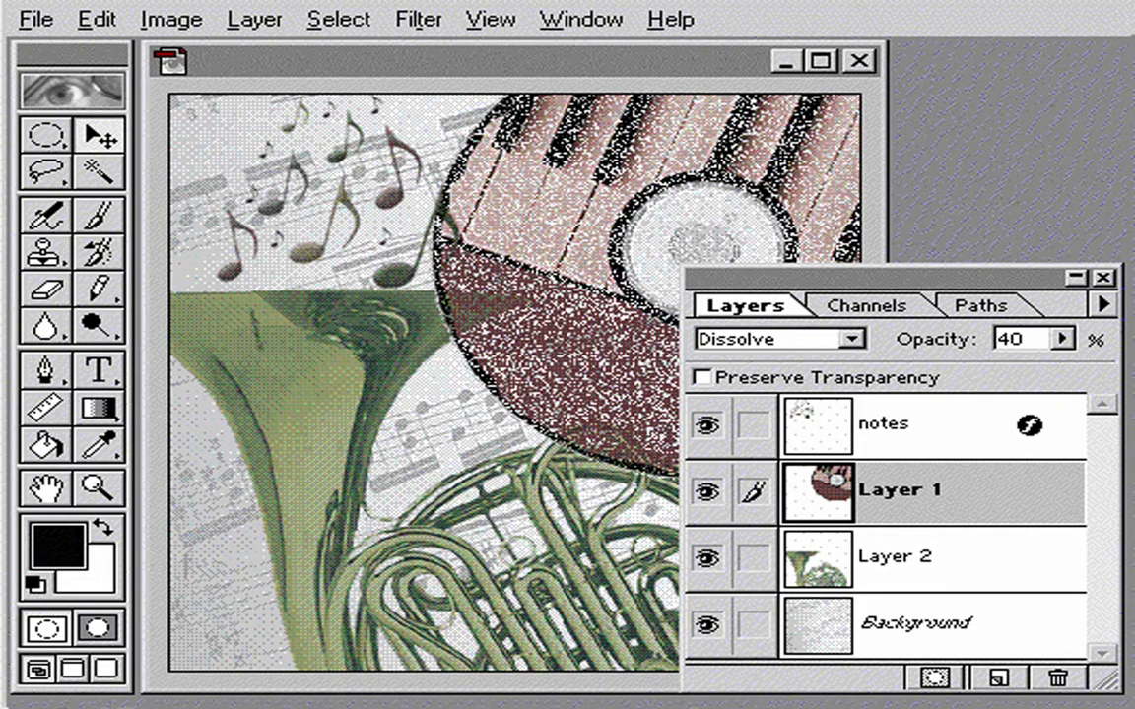
pyautogui.hotkey('shift', 'alt', 'y')
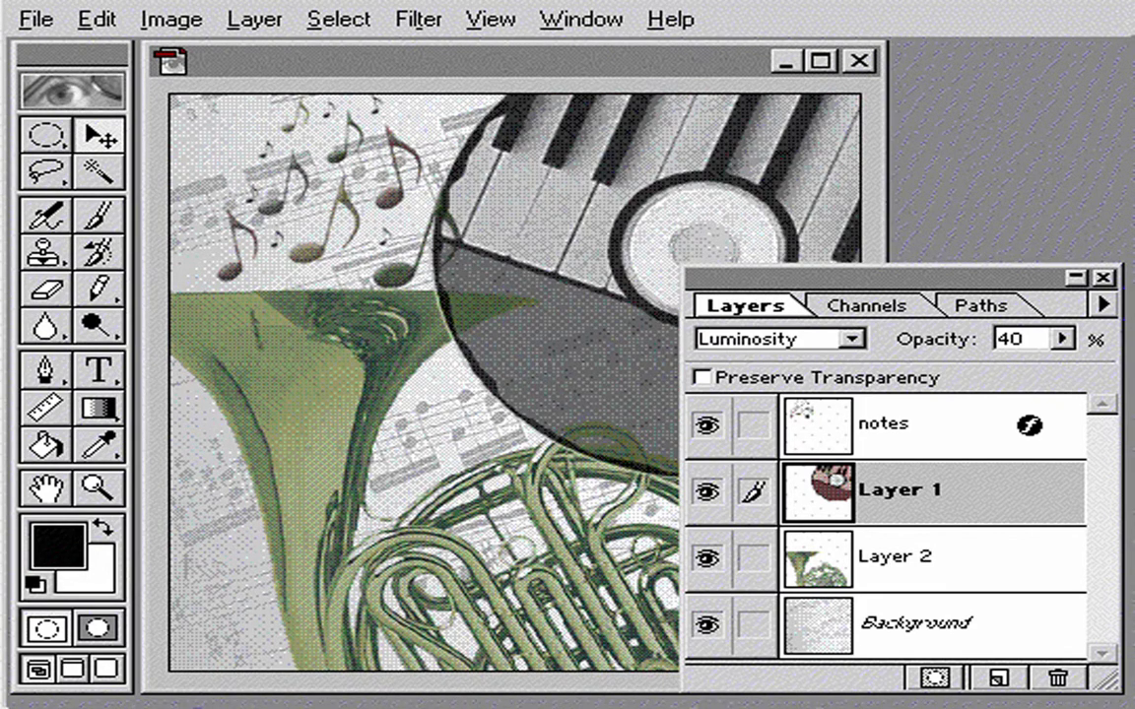
pyautogui.hotkey('shift', 'alt', 'e')
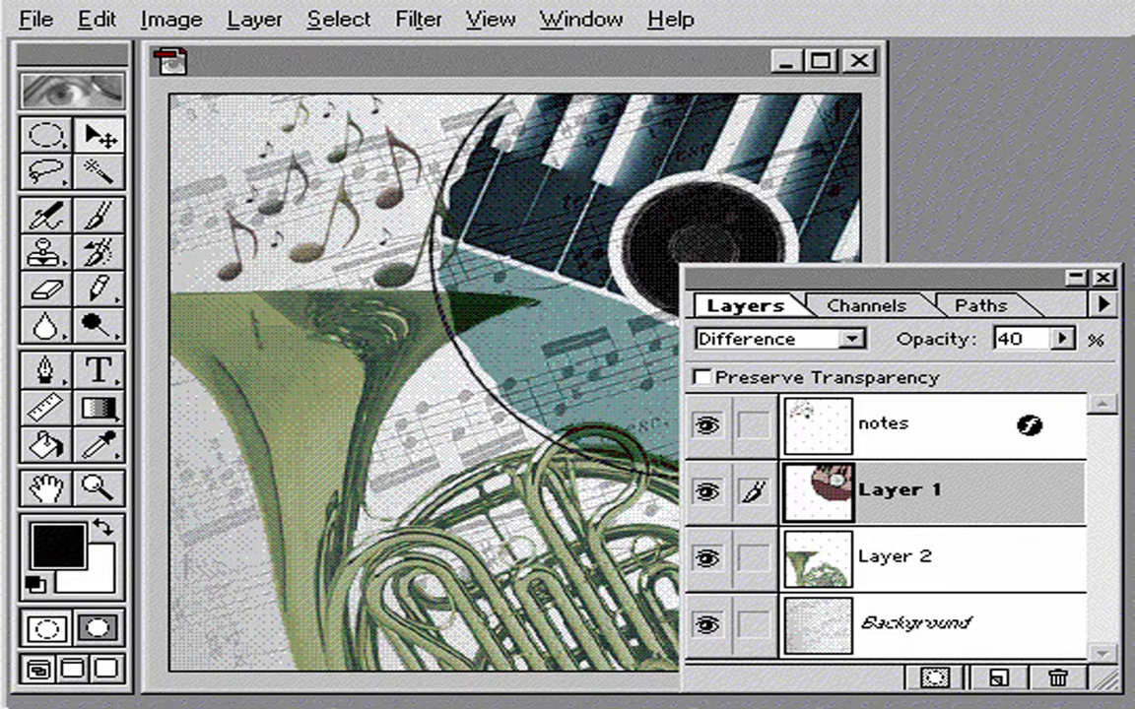
pyautogui.hotkey('shift', 'alt', 'm')
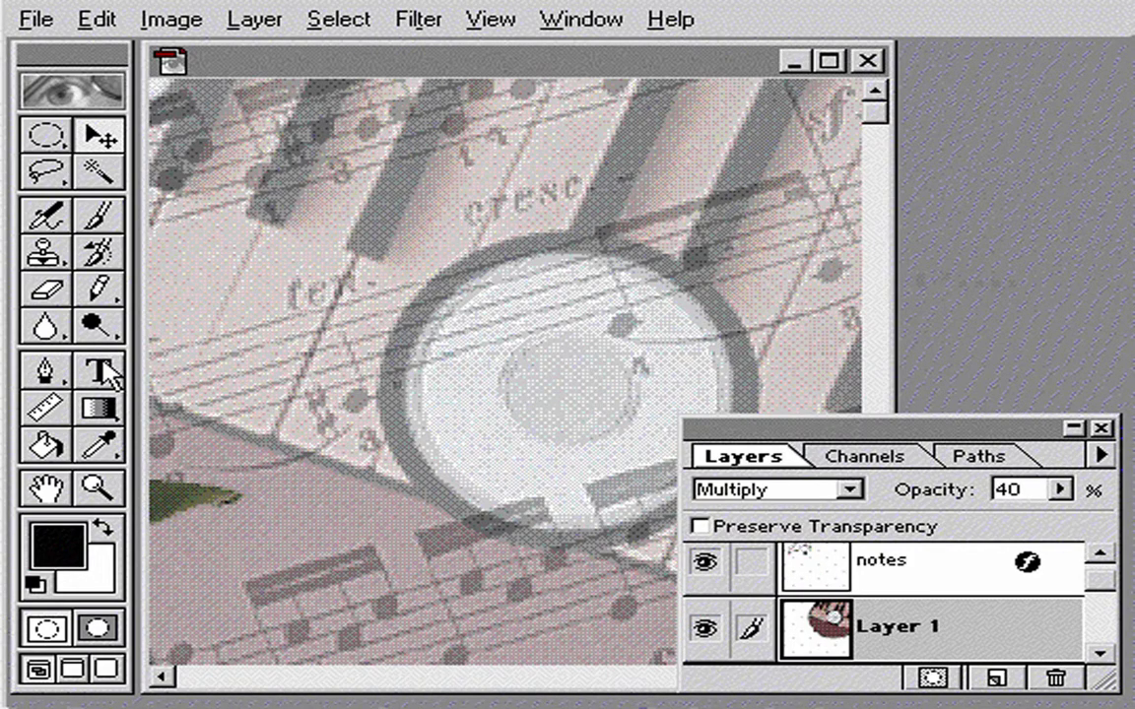
# Type MEZZO PIANO on the disc in Lucida Sans at 44 points
pyautogui.click(102, 372)
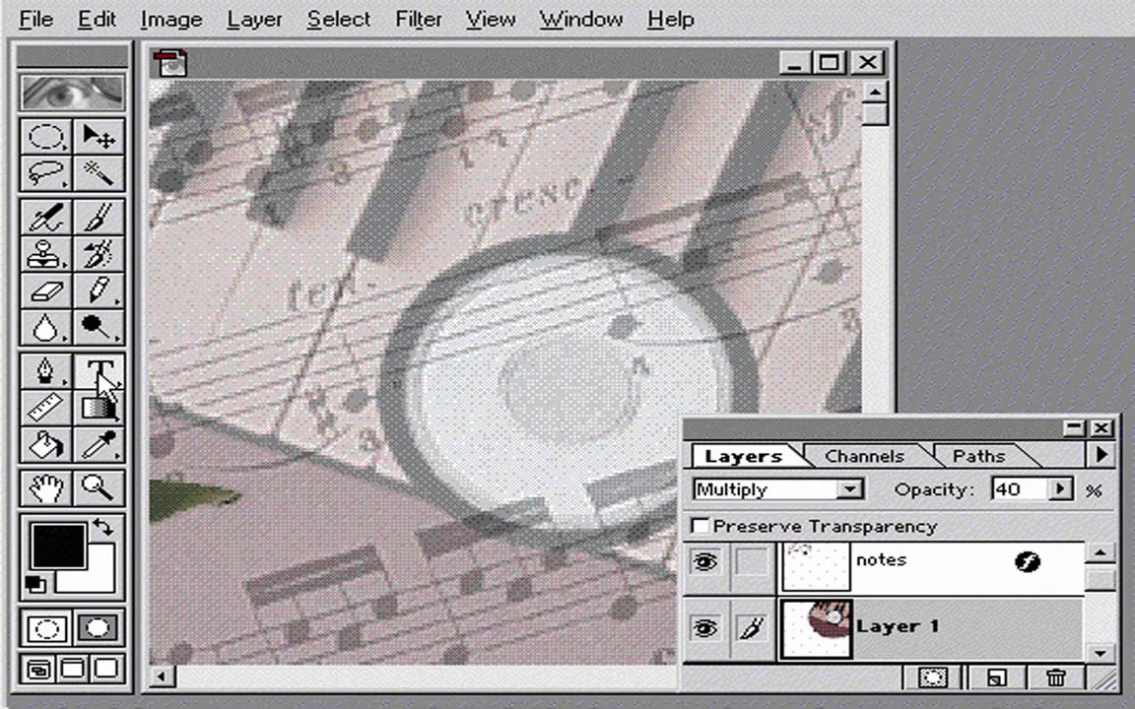
pyautogui.click(434, 399)
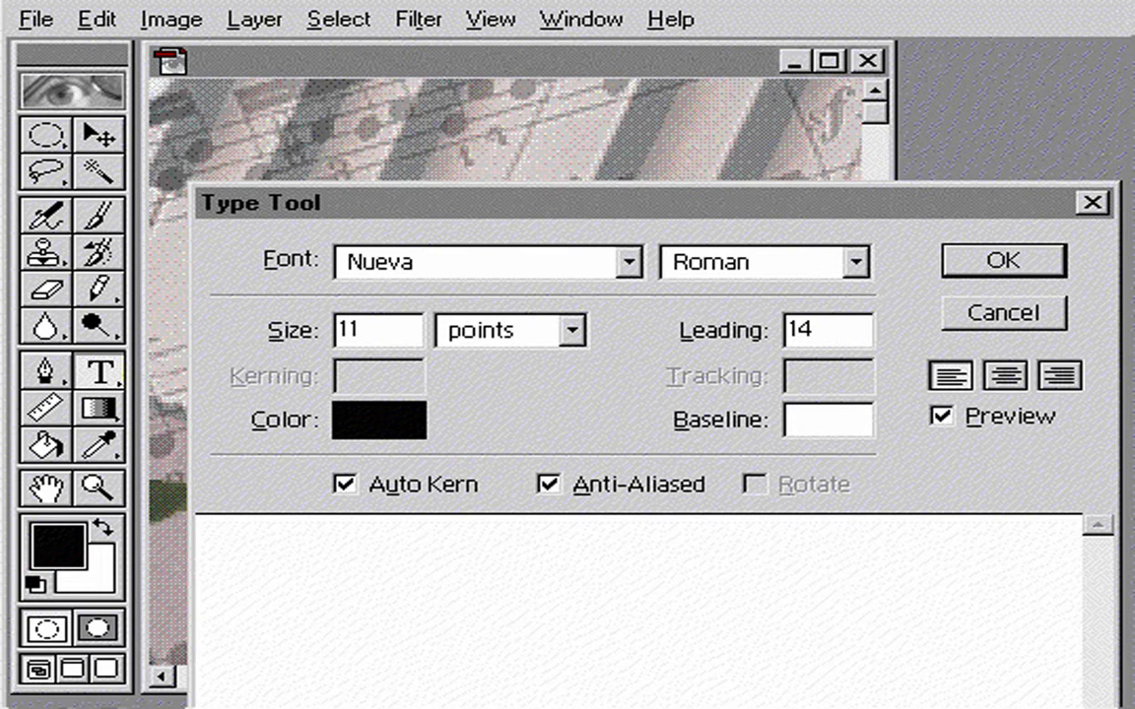
pyautogui.press('l')
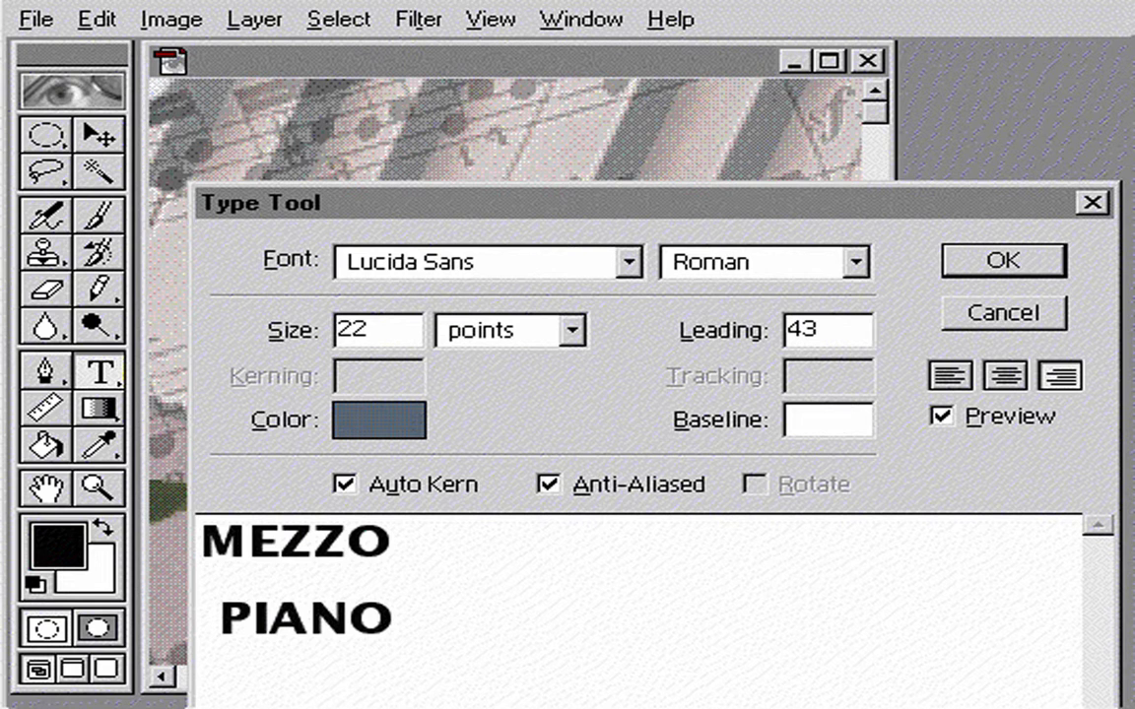
pyautogui.write('44')
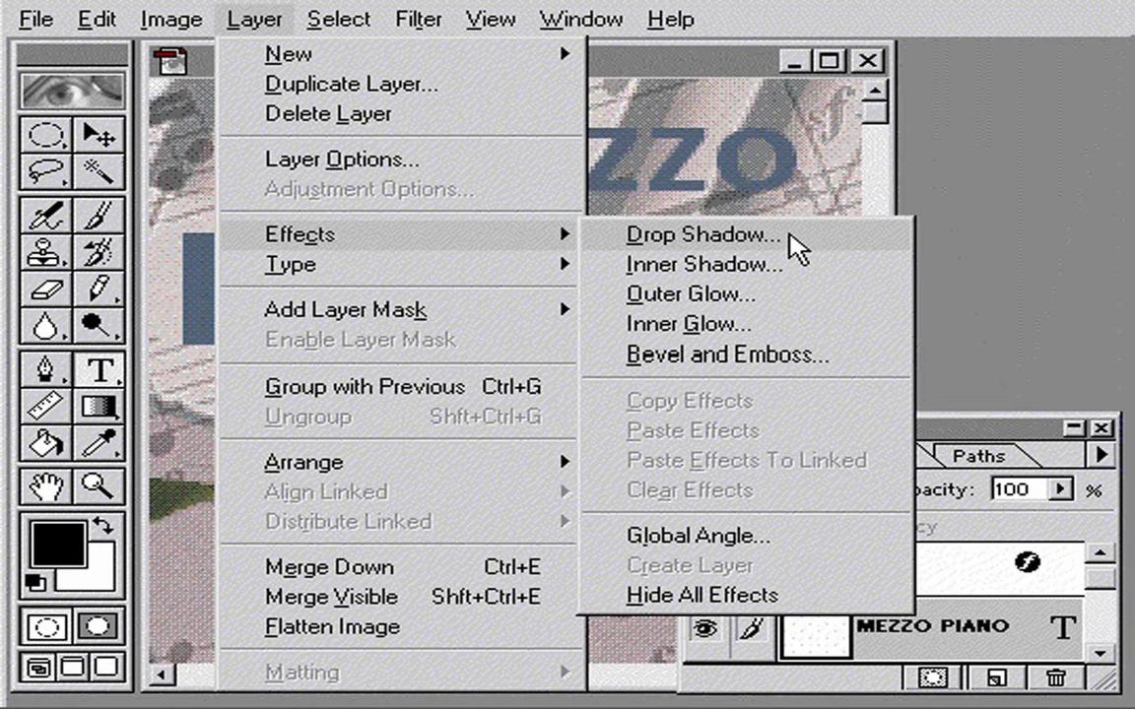
# Open the Drop Shadow effect settings for the MEZZO PIANO type layer
pyautogui.click(702, 234)
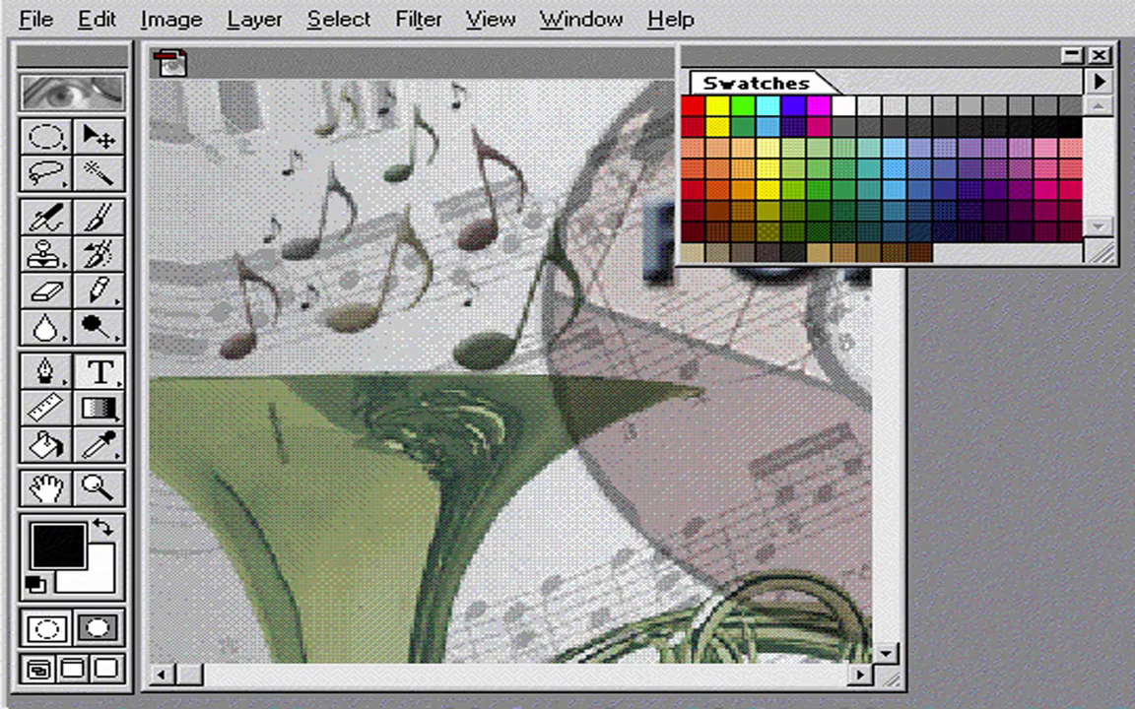
# Pick a dark purple swatch, then sample brownish grey, green and light colours from the image
pyautogui.click(697, 188)
pyautogui.click(919, 188)
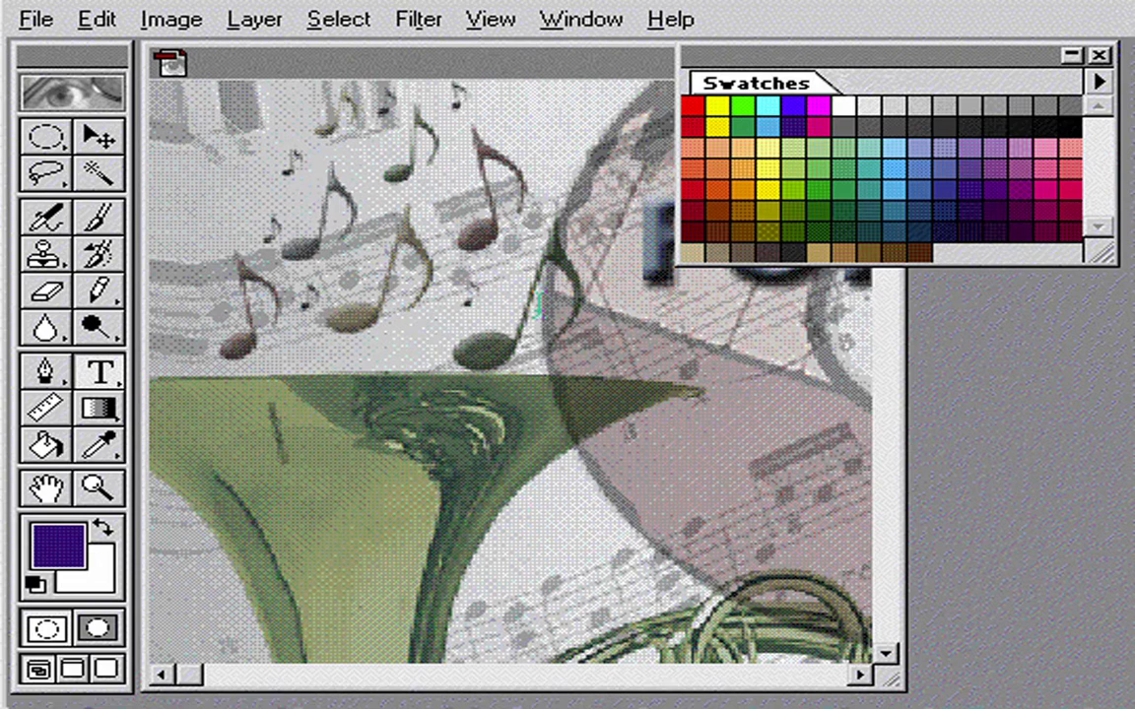
pyautogui.click(102, 446)
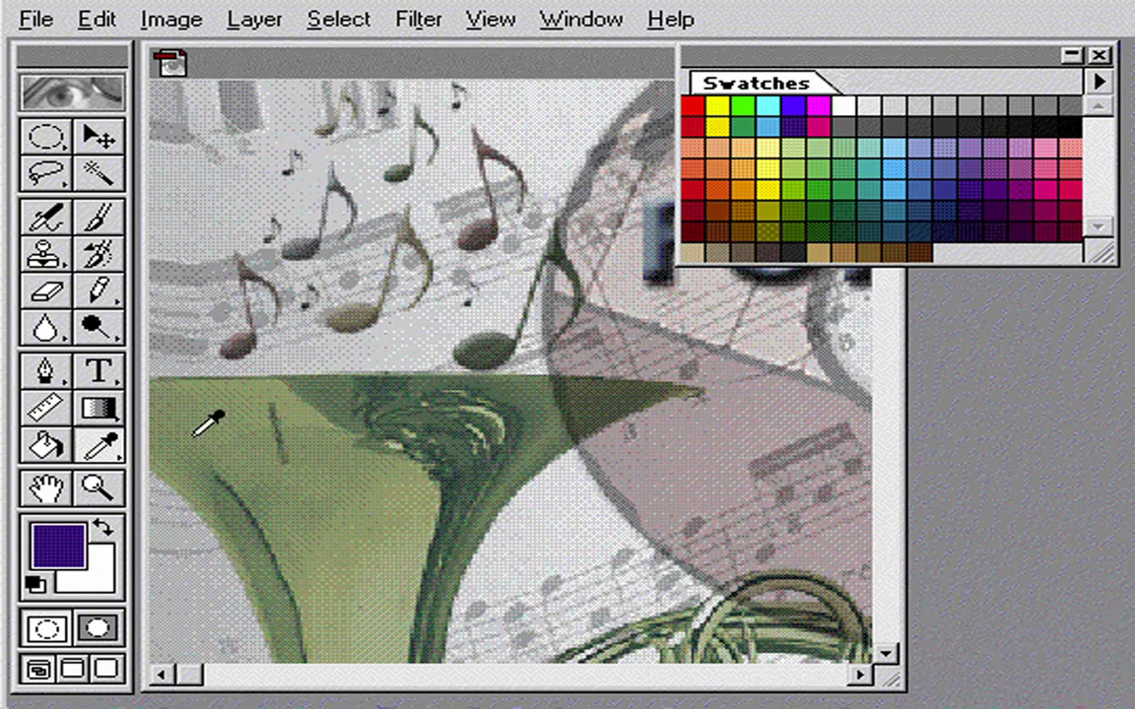
pyautogui.click(239, 353)
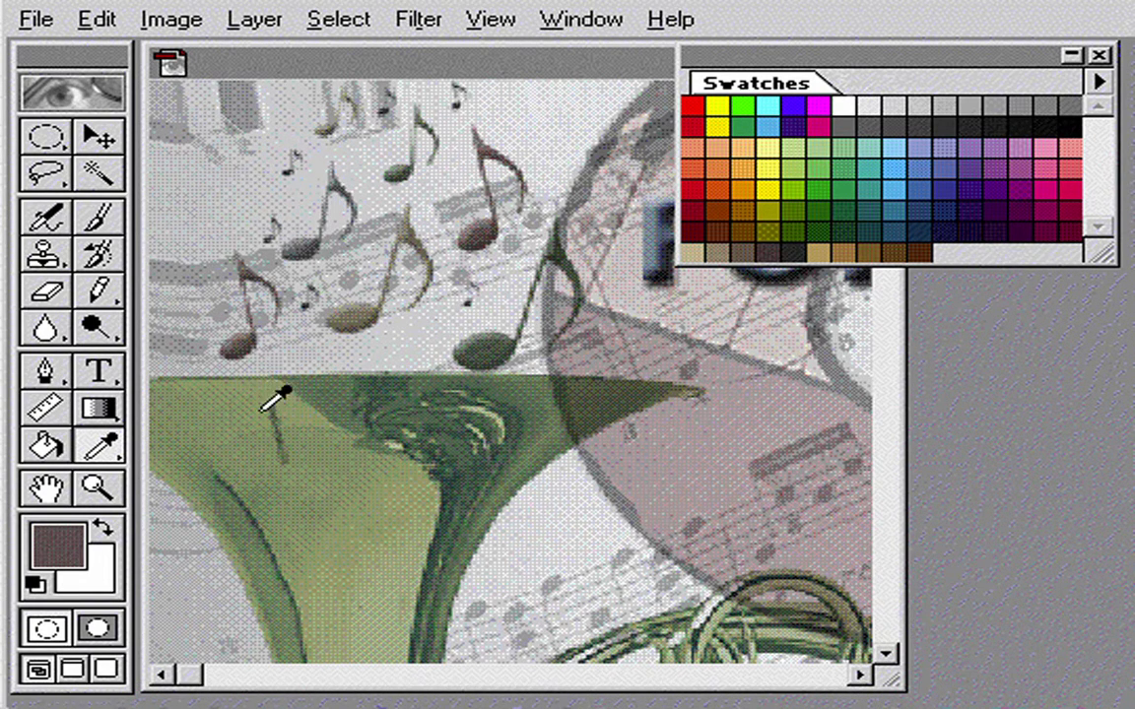
pyautogui.click(417, 603)
pyautogui.click(417, 367)
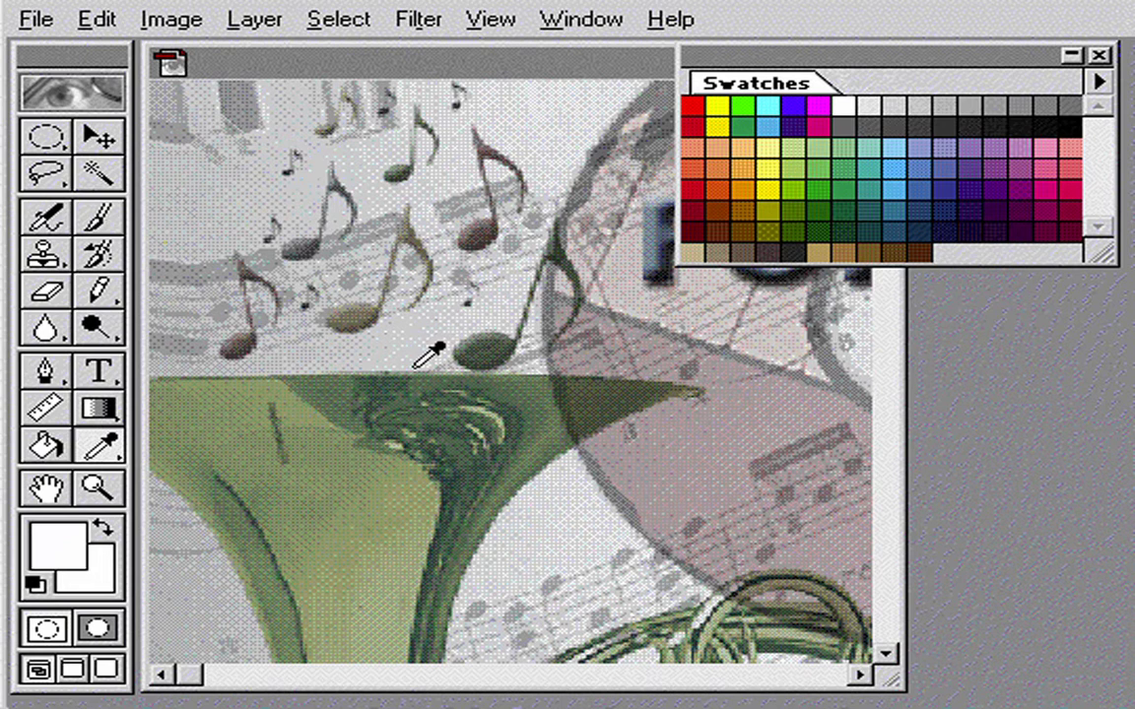
# Paint white and then greyish green strokes along the notes/horn seam with the Paintbrush
pyautogui.click(102, 223)
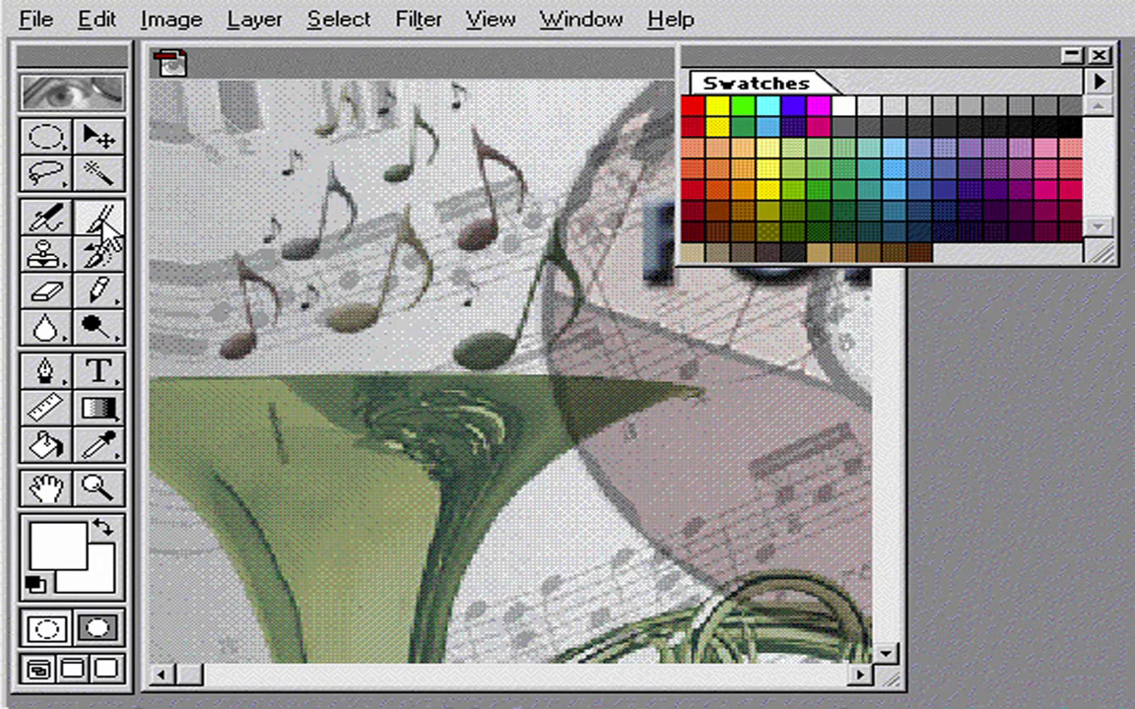
pyautogui.press('F5')
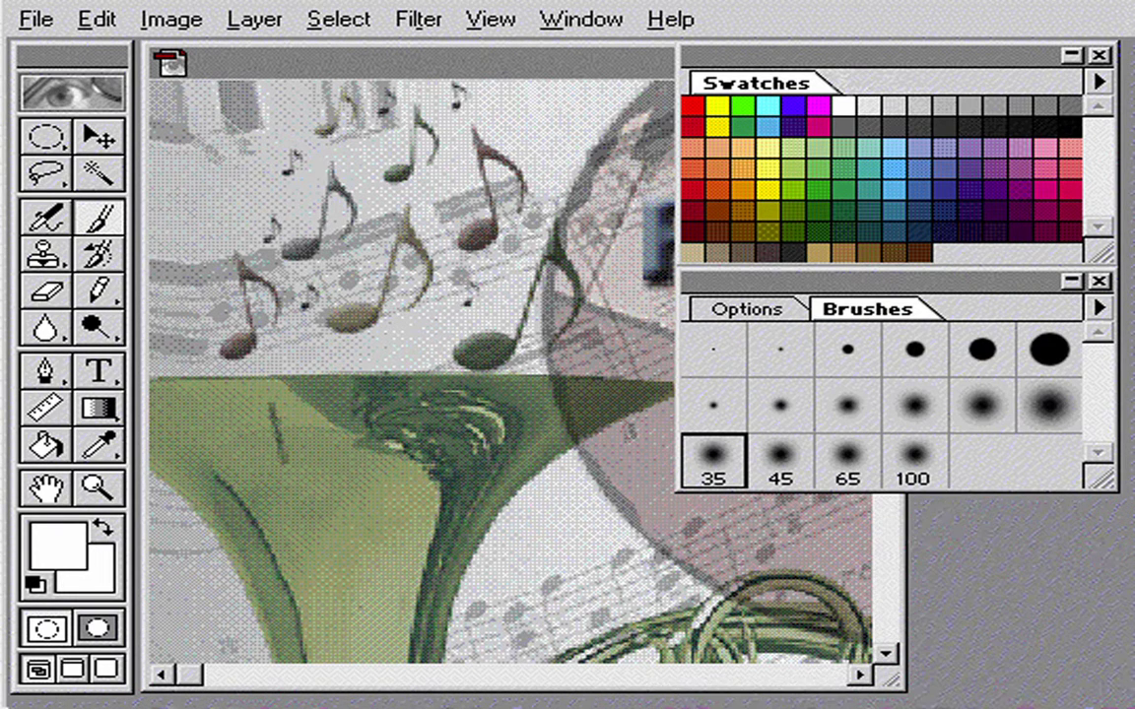
pyautogui.press('Return')
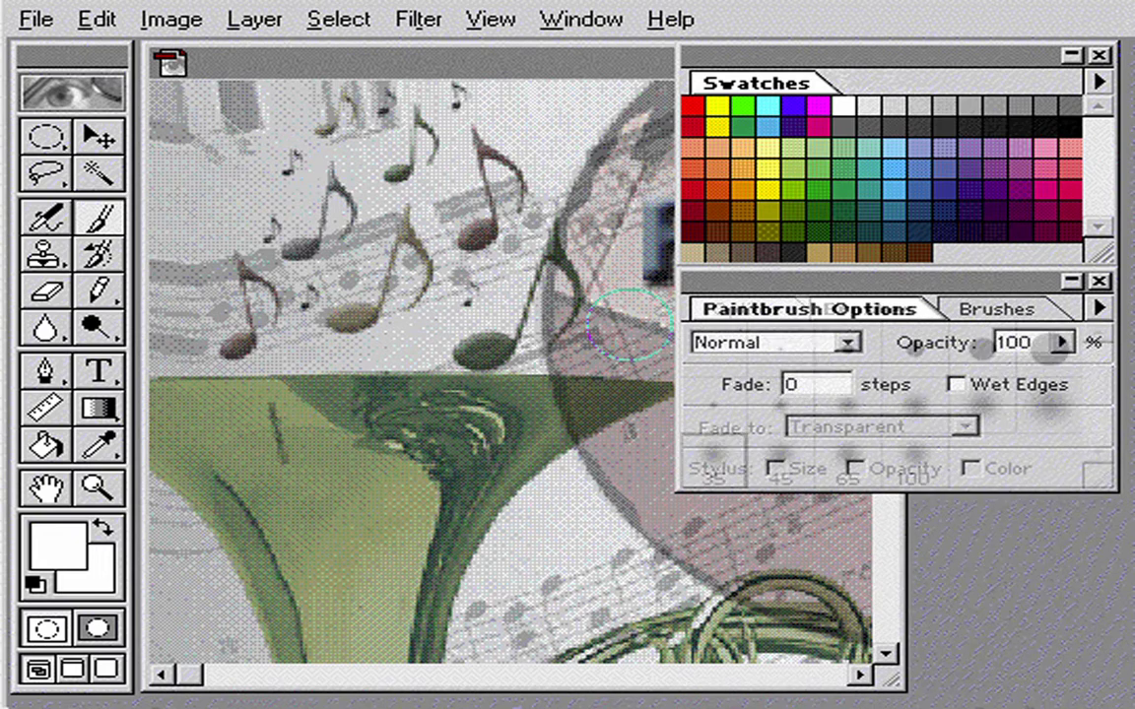
pyautogui.moveTo(513, 333)
pyautogui.mouseDown()
pyautogui.moveTo(463, 348)
pyautogui.moveTo(301, 336)
pyautogui.moveTo(202, 381)
pyautogui.mouseUp()
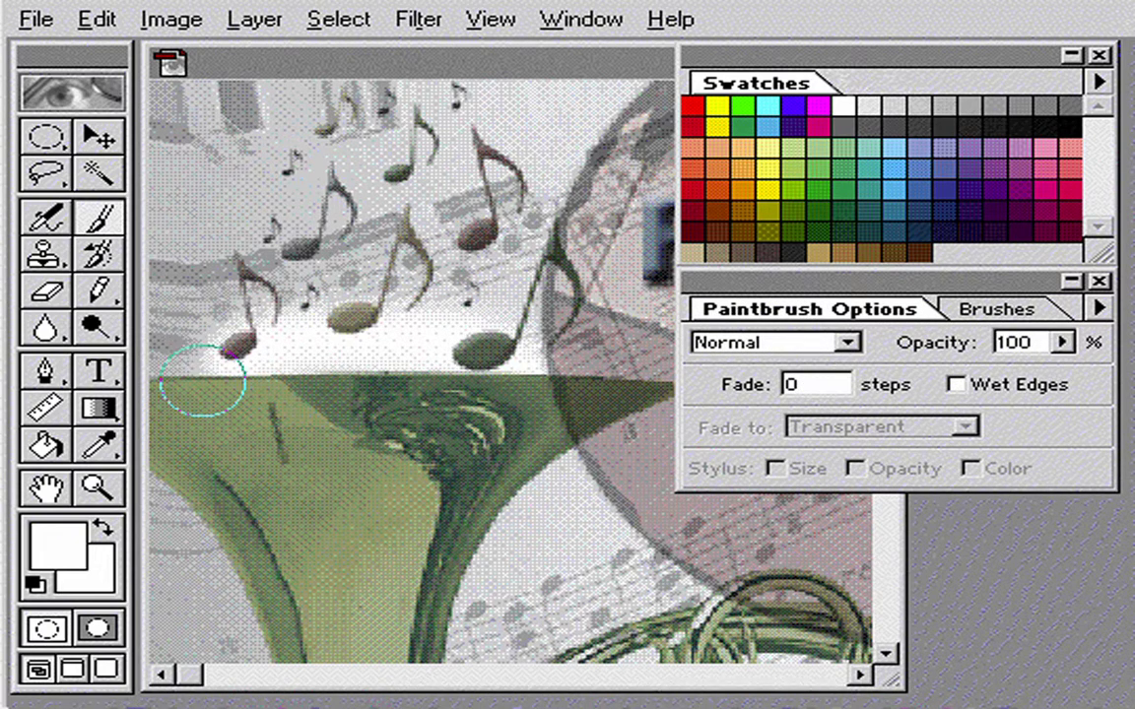
pyautogui.keyDown('alt'); pyautogui.click(384, 389); pyautogui.keyUp('alt')
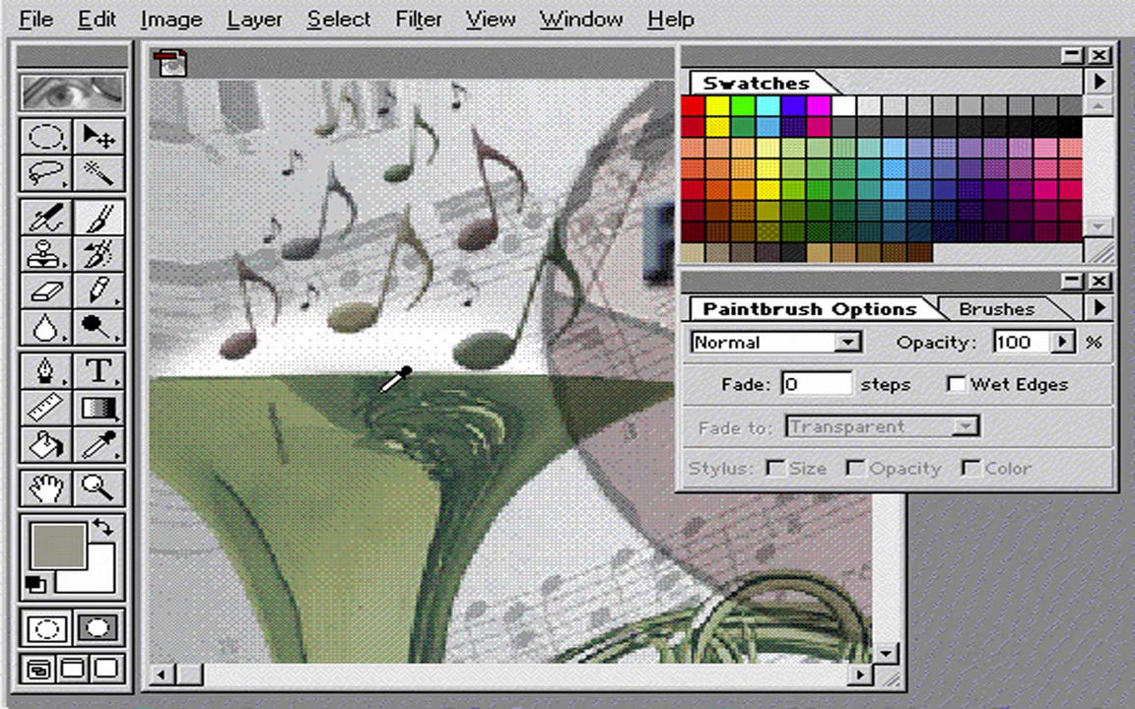
pyautogui.moveTo(582, 376)
pyautogui.mouseDown()
pyautogui.moveTo(542, 324)
pyautogui.moveTo(443, 288)
pyautogui.moveTo(358, 283)
pyautogui.moveTo(244, 302)
pyautogui.moveTo(185, 345)
pyautogui.mouseUp()
# Paint a dark brown stroke at 60% and a dark green stroke at 40% opacity over the notes
pyautogui.keyDown('alt'); pyautogui.click(242, 335); pyautogui.keyUp('alt')
pyautogui.press('6')
pyautogui.moveTo(582, 393)
pyautogui.mouseDown()
pyautogui.moveTo(536, 256)
pyautogui.moveTo(397, 230)
pyautogui.moveTo(182, 252)
pyautogui.moveTo(158, 325)
pyautogui.mouseUp()
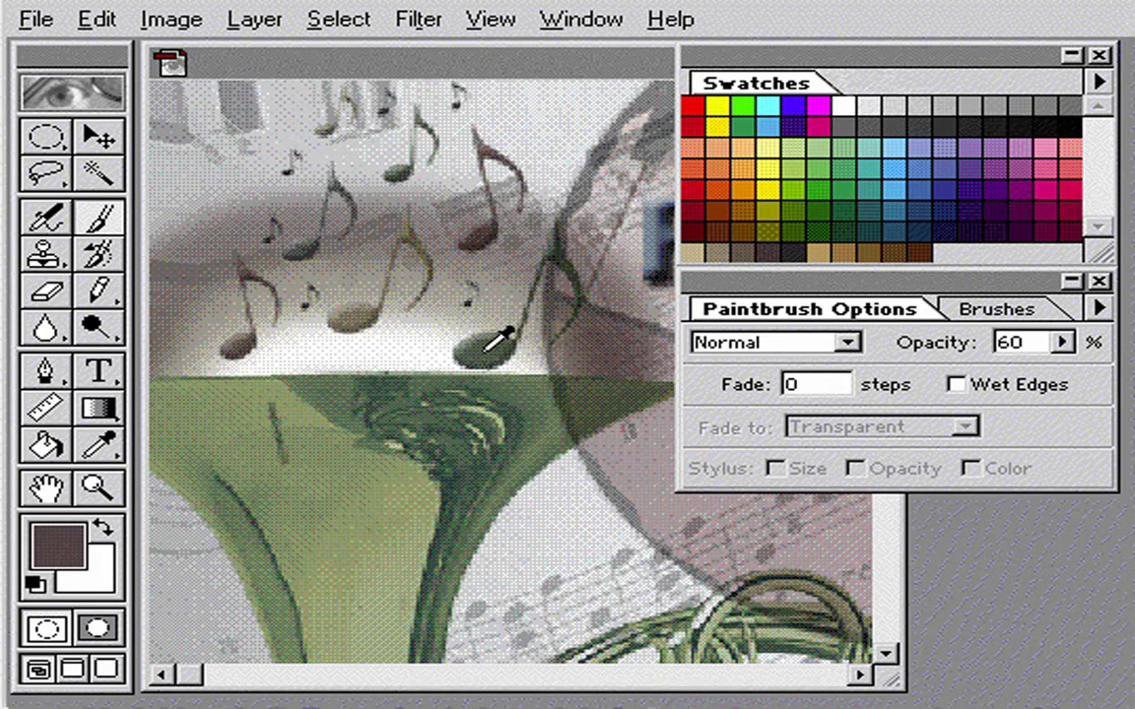
pyautogui.keyDown('alt'); pyautogui.click(453, 313); pyautogui.keyUp('alt')
pyautogui.press('4')
pyautogui.moveTo(645, 360)
pyautogui.mouseDown()
pyautogui.moveTo(586, 300)
pyautogui.moveTo(591, 264)
pyautogui.moveTo(542, 189)
pyautogui.moveTo(348, 160)
pyautogui.moveTo(197, 183)
pyautogui.mouseUp()
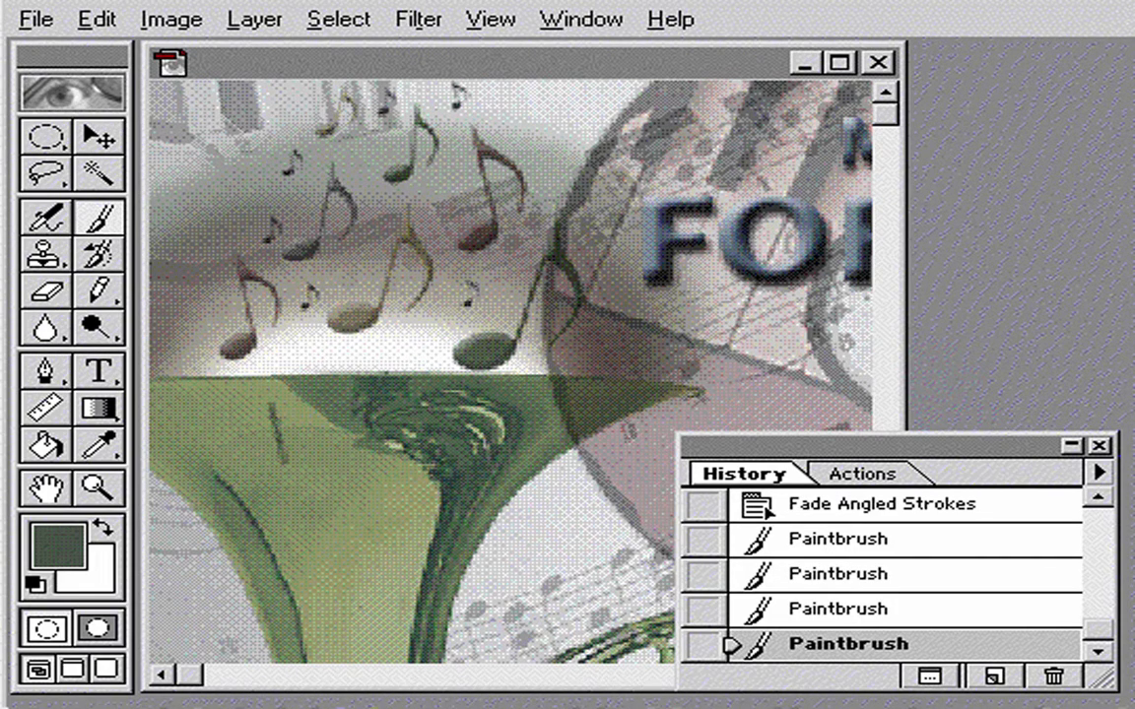
# Undo the last three brush strokes painted over the music notes
pyautogui.hotkey('ctrl', 'z')
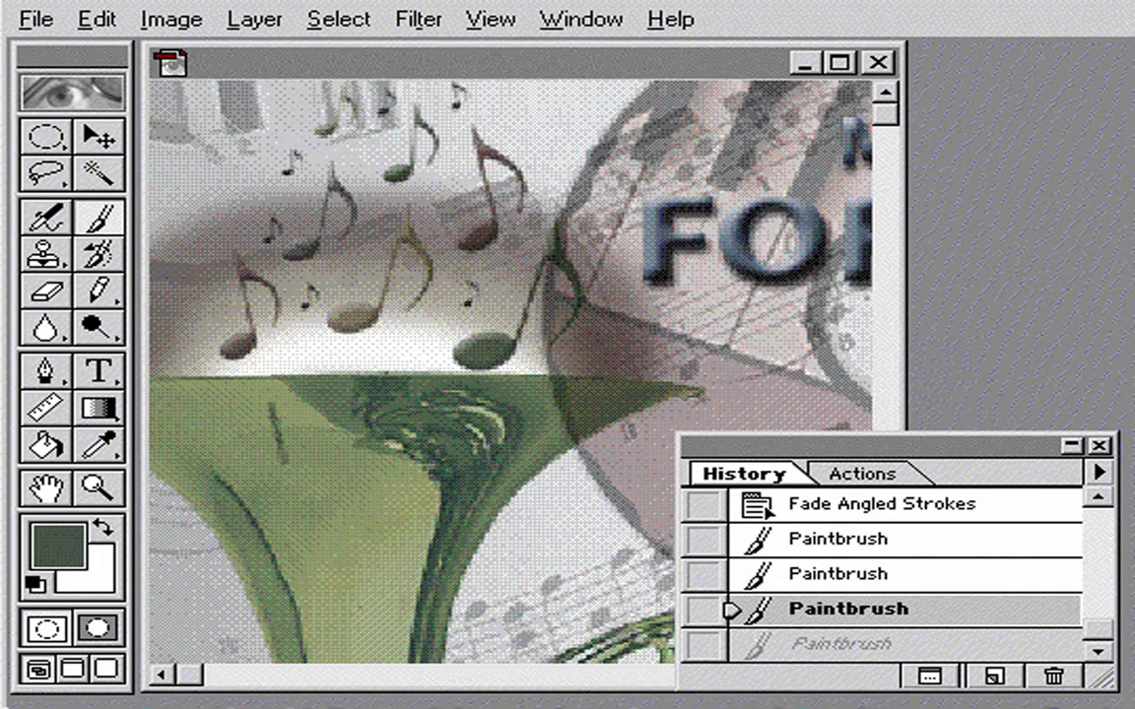
pyautogui.hotkey('ctrl', 'alt', 'z')
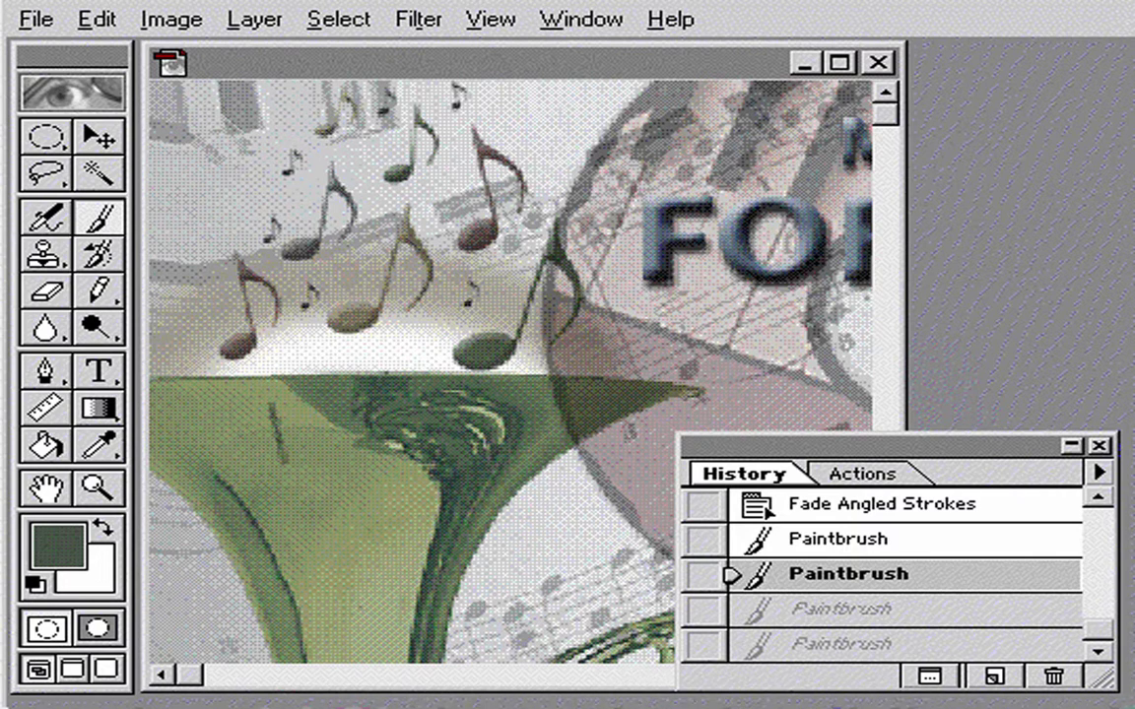
pyautogui.hotkey('ctrl', 'alt', 'z')
pyautogui.hotkey('ctrl', 'alt', 'z')
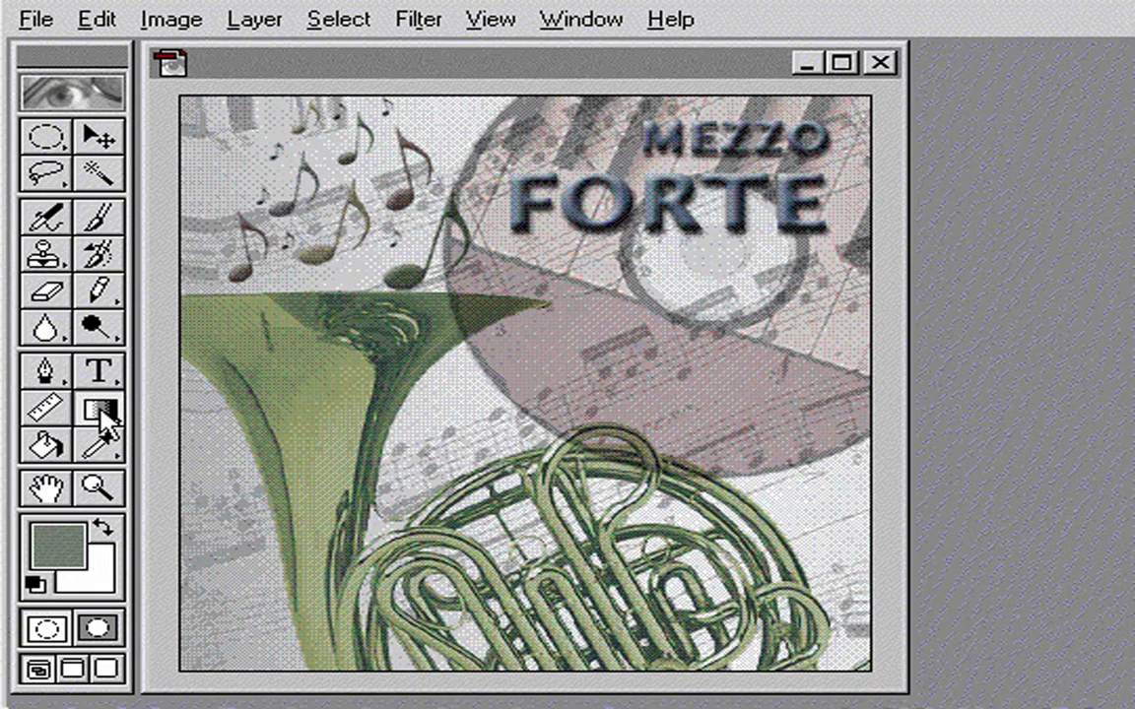
# Draw a 40% Multiply navy-to-transparent linear gradient from the upper-left corner toward the horn
pyautogui.click(104, 414)
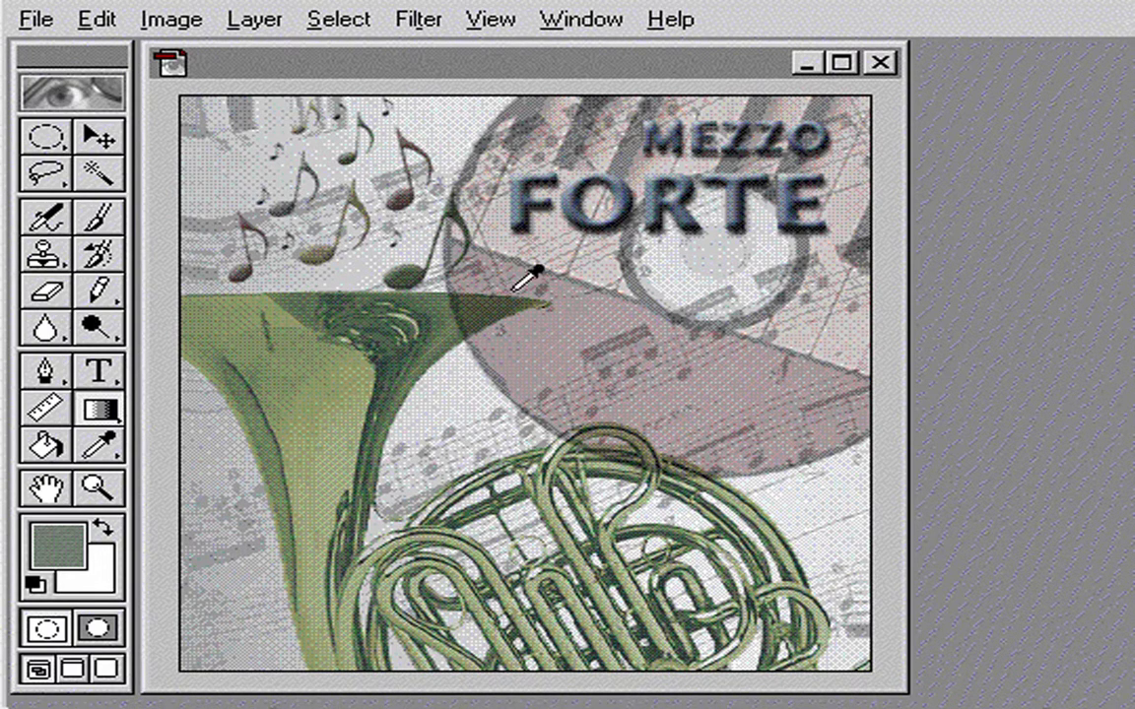
pyautogui.keyDown('alt'); pyautogui.click(683, 175); pyautogui.keyUp('alt')
pyautogui.press('Return')
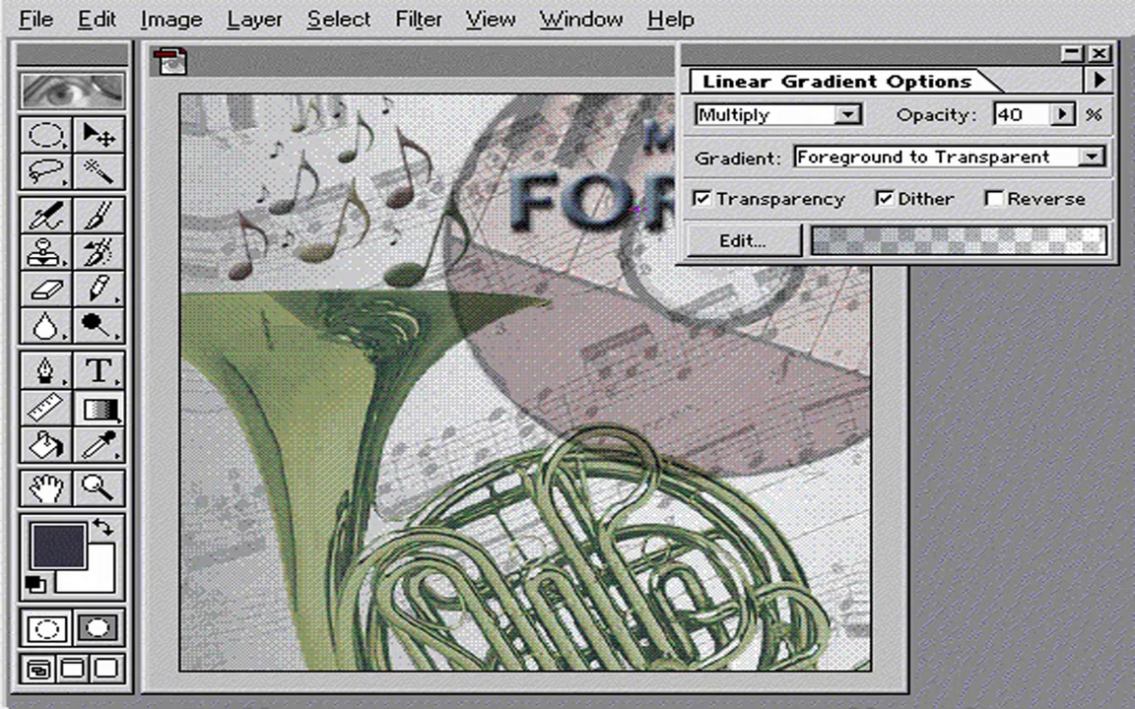
pyautogui.moveTo(225, 126); pyautogui.dragTo(648, 517)
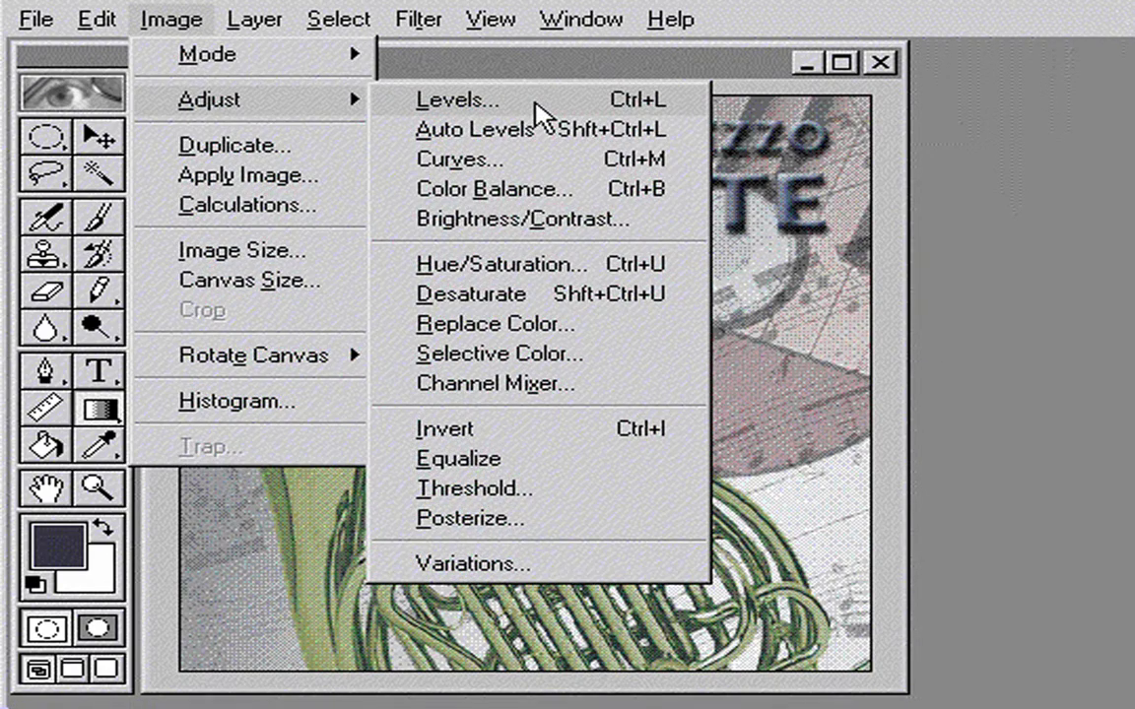
# Apply Levels with input 35/1.00/226, then set Colour Balance Cyan–Red to +50
pyautogui.click(456, 100)
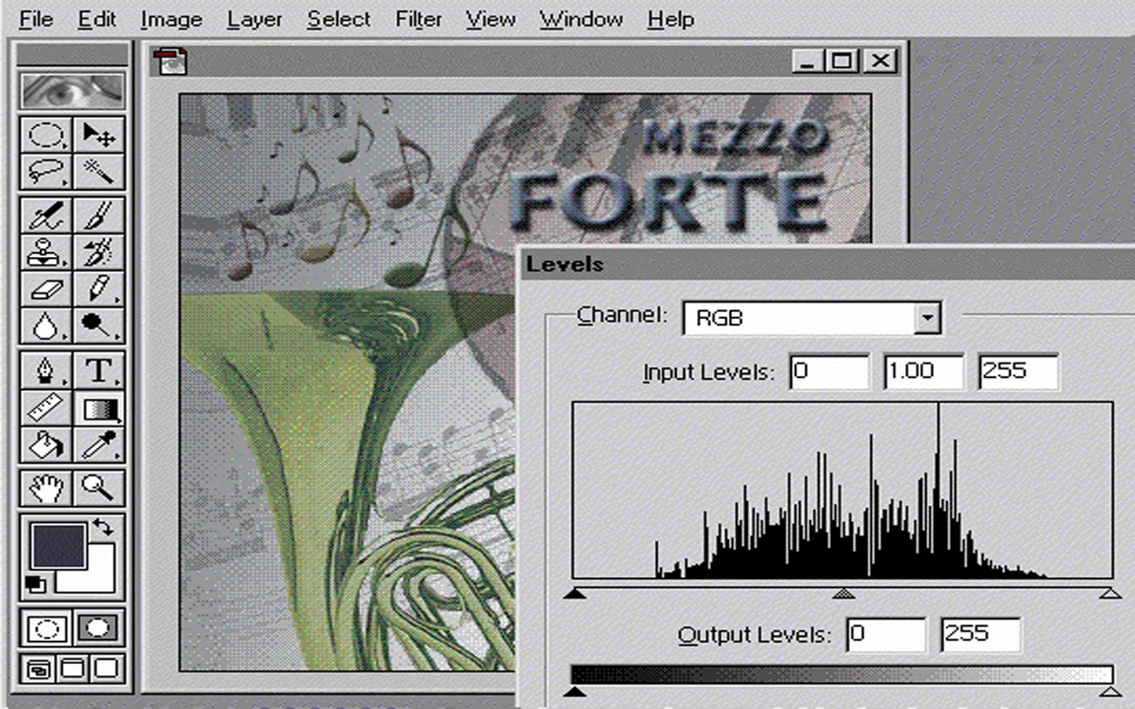
pyautogui.write('35')
pyautogui.press('Tab')
pyautogui.press('Tab')
pyautogui.write('226')
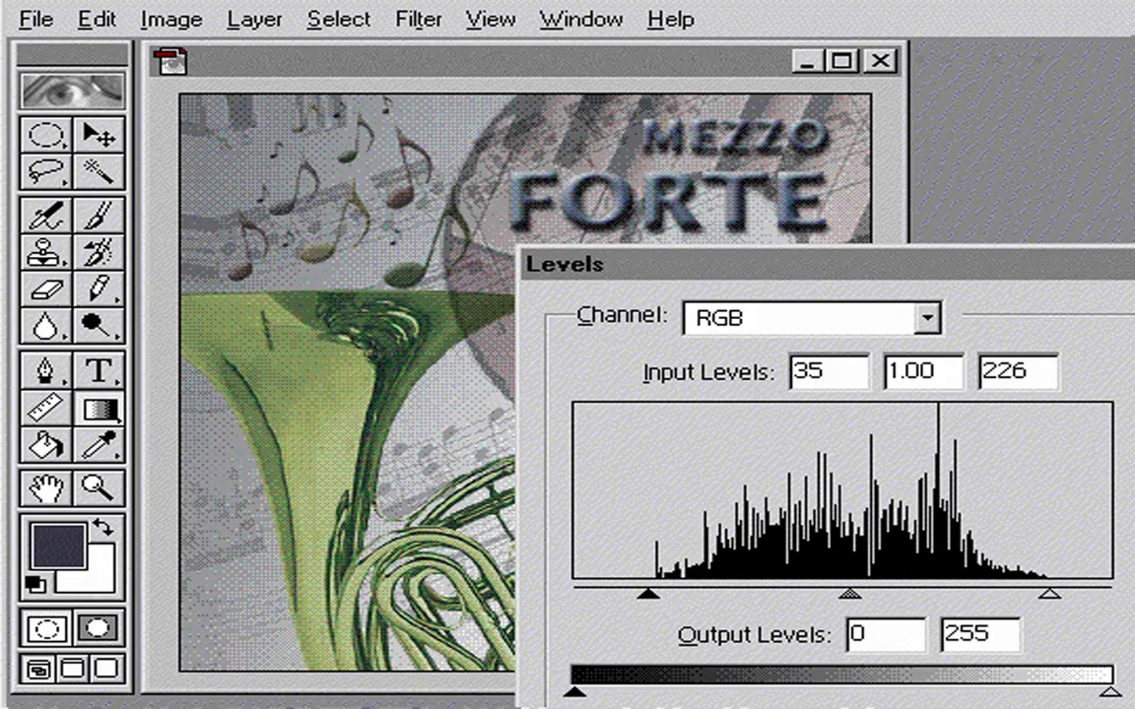
pyautogui.press('Return')
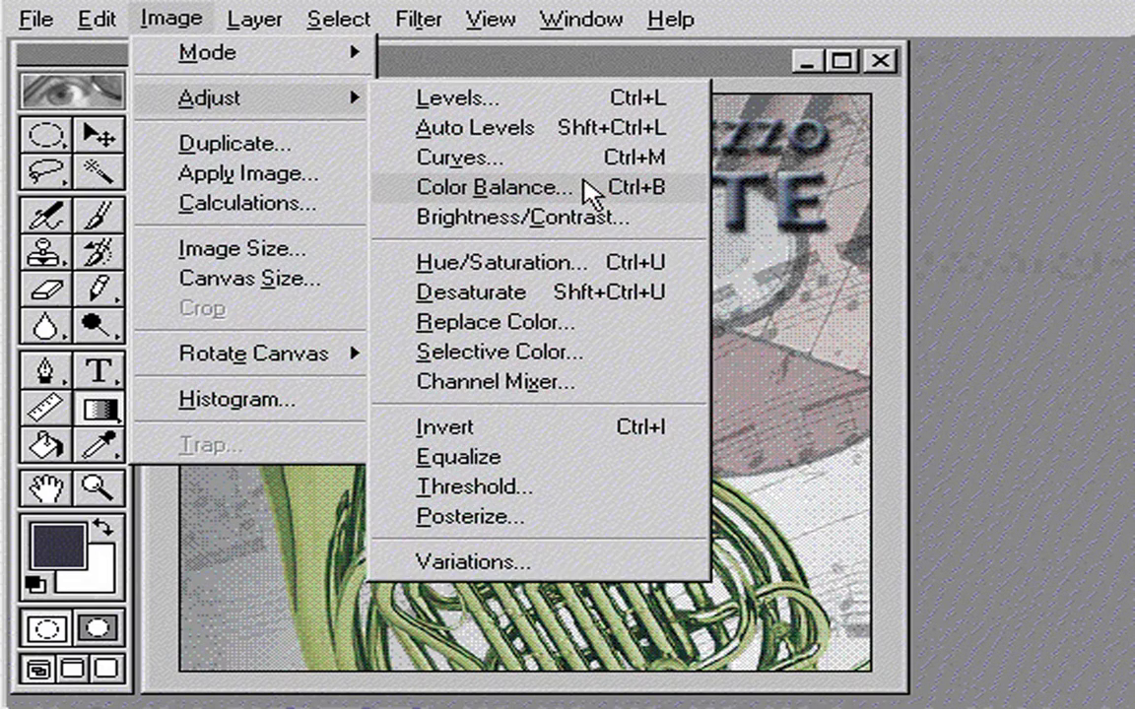
pyautogui.click(591, 189)
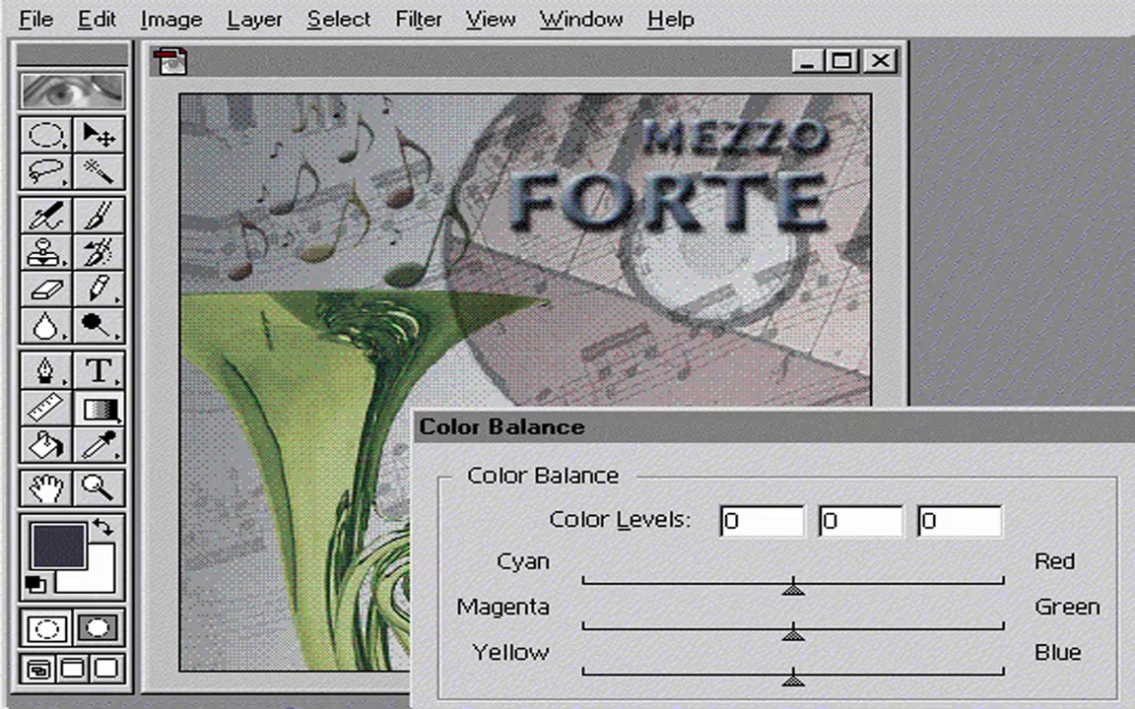
pyautogui.write('+50')
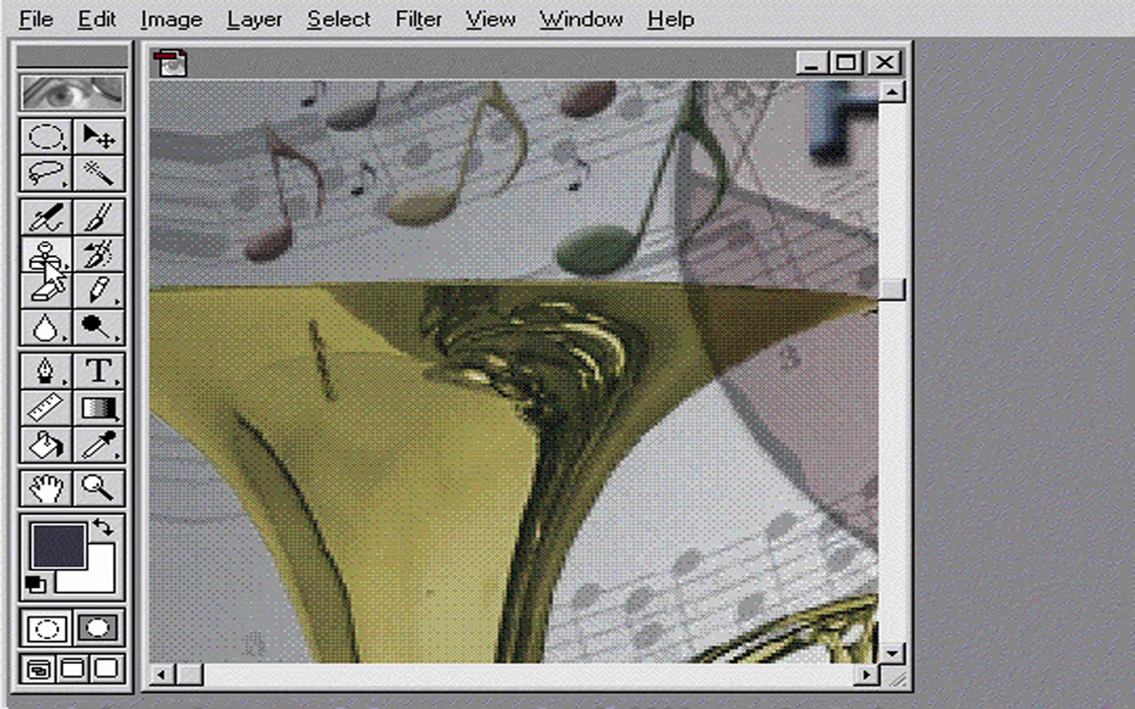
# With the Rubber Stamp, sample beside the bell's dark streak and paint over the streak
pyautogui.click(44, 258)
pyautogui.keyDown('alt'); pyautogui.click(286, 357); pyautogui.keyUp('alt')
pyautogui.click(317, 353)
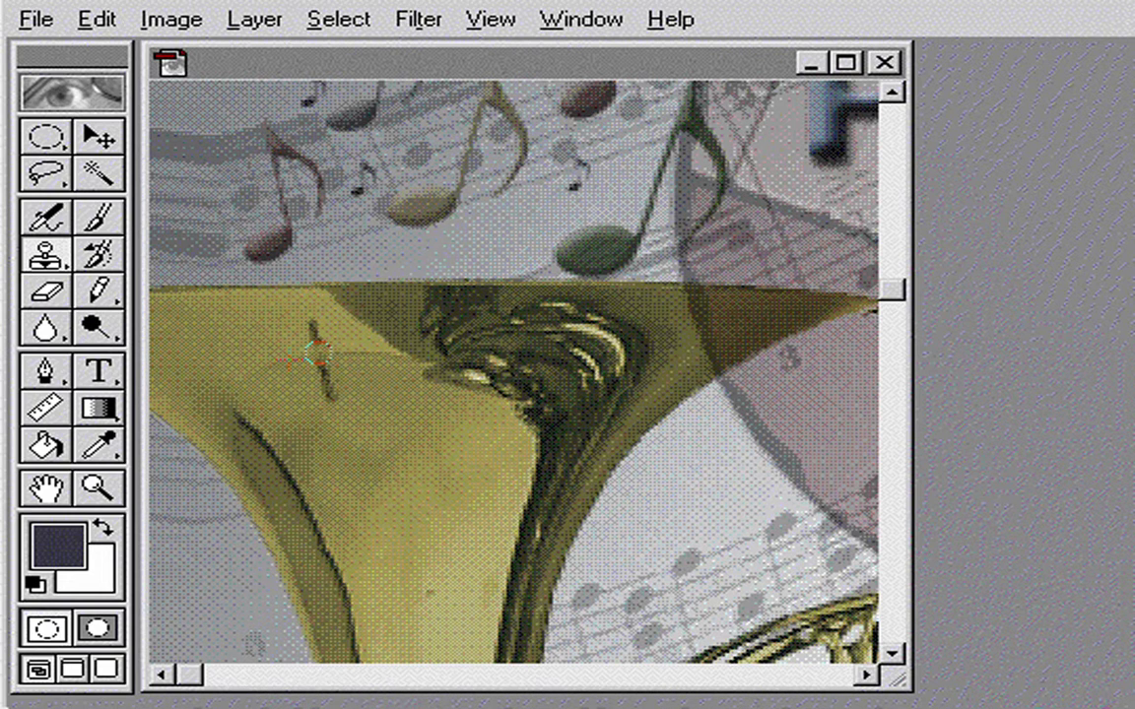
pyautogui.moveTo(317, 353)
pyautogui.mouseDown()
pyautogui.moveTo(316, 325)
pyautogui.moveTo(335, 394)
pyautogui.mouseUp()
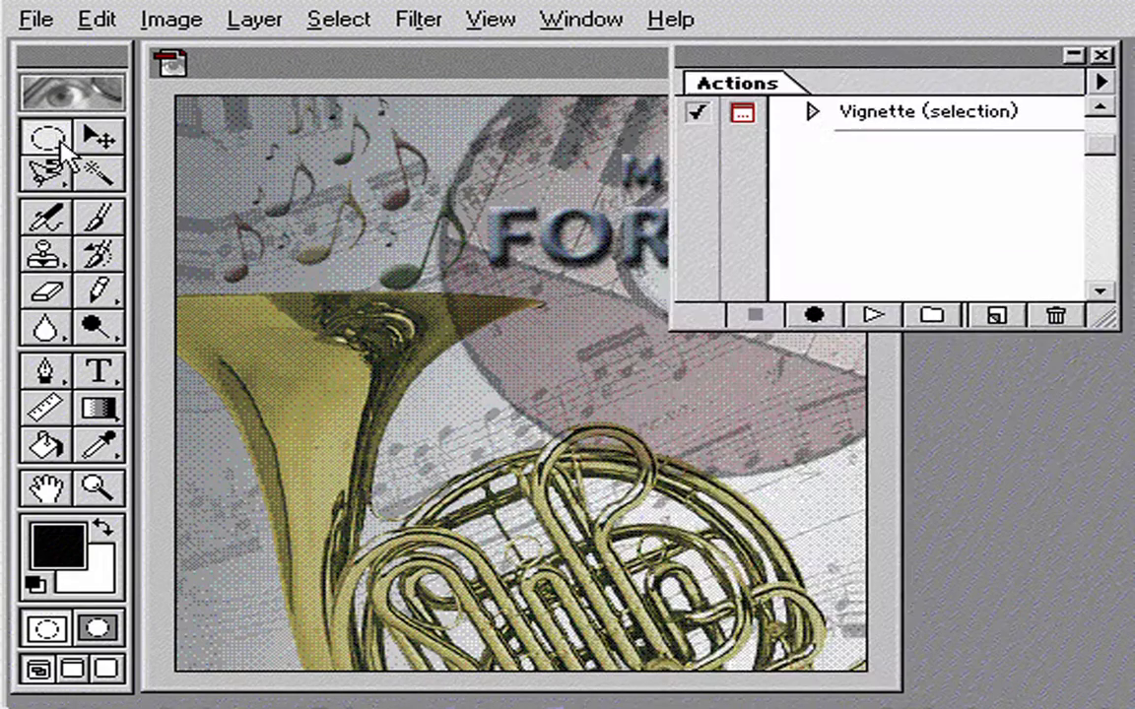
# Draw a rectangular marquee selection just inside the cover's edges for the vignette
pyautogui.moveTo(61, 148); pyautogui.dragTo(99, 175)
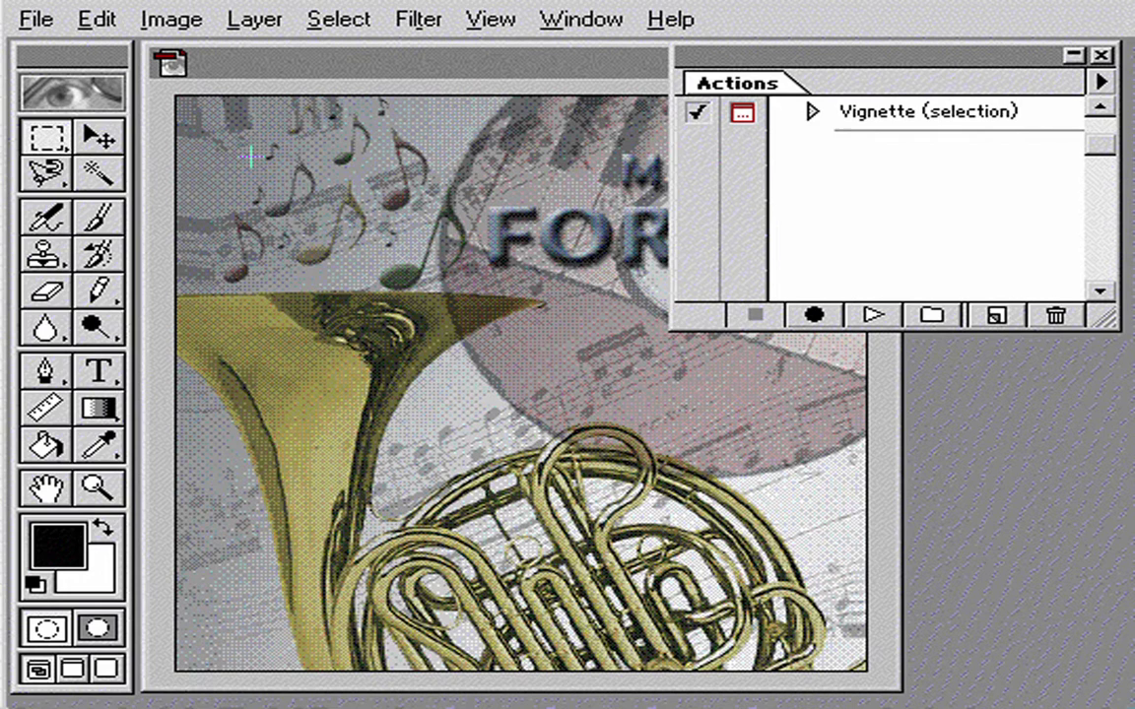
pyautogui.moveTo(240, 154); pyautogui.dragTo(835, 648)
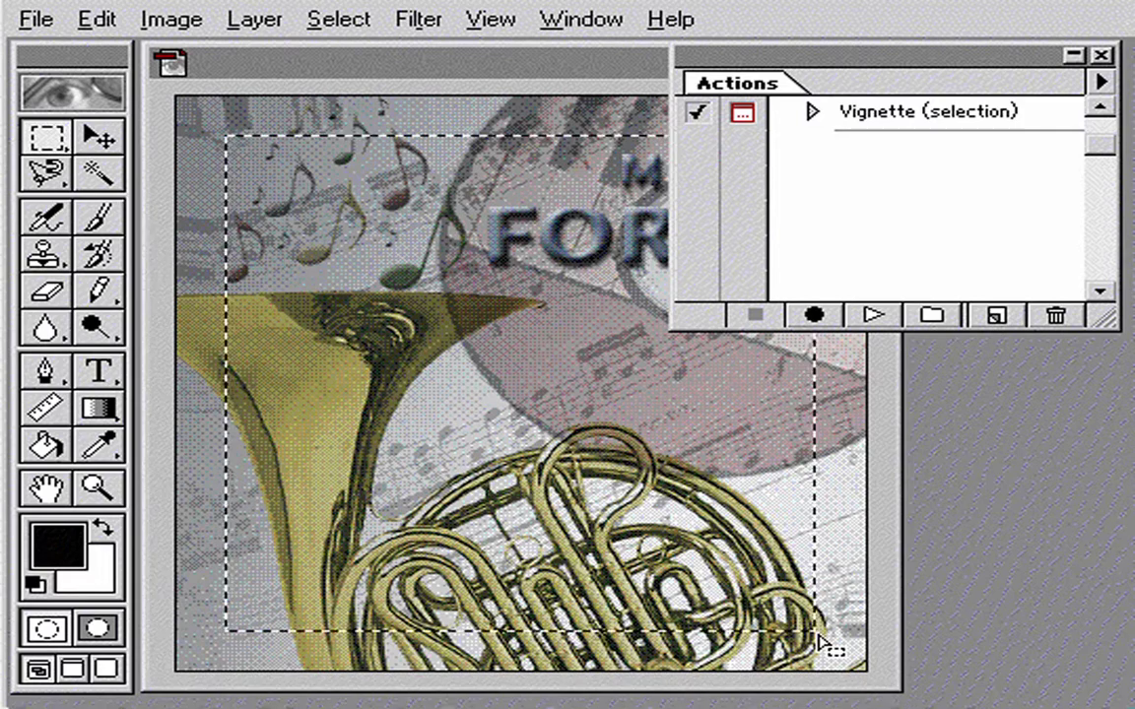